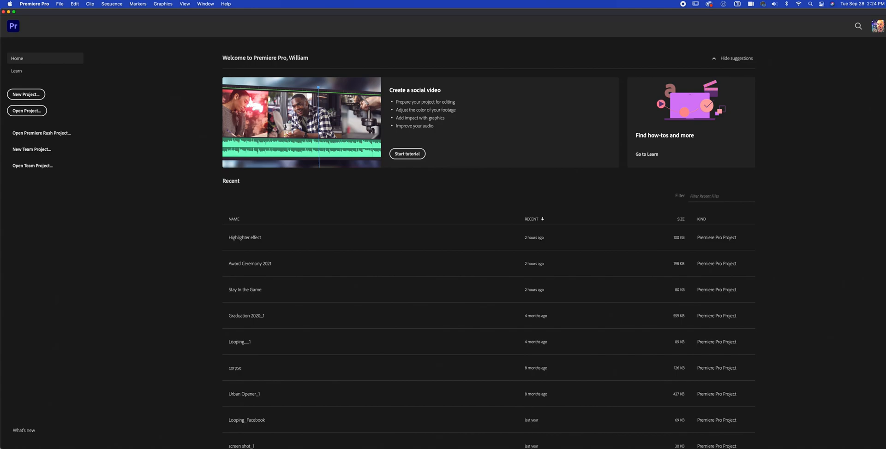
- Open the recent project Award Ceremony 2021 and move the sequence playhead to 00:00:00:00
left_click(248, 266)
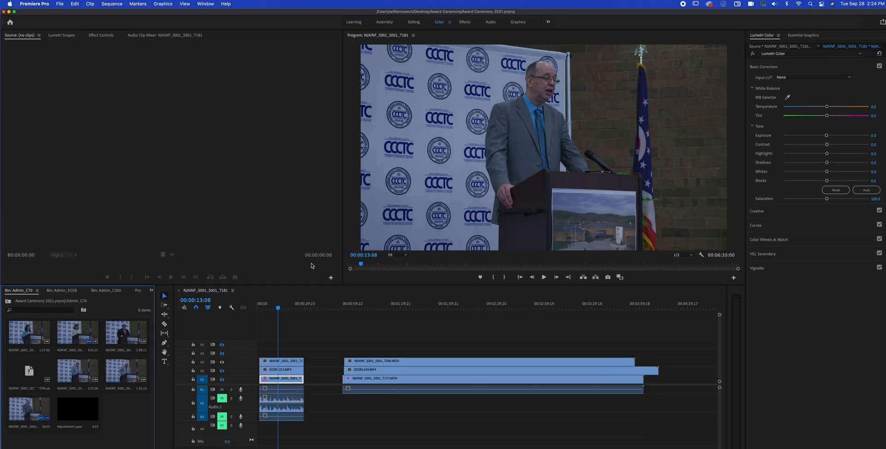
left_click_drag(278, 308, 256, 302)
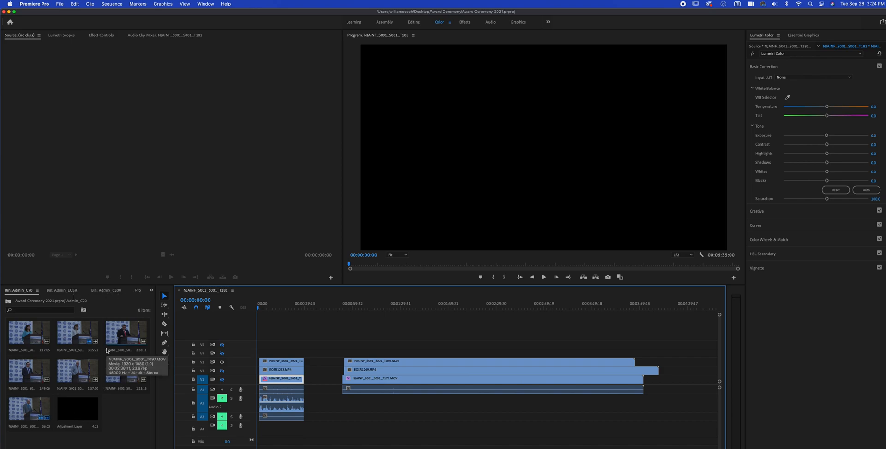
left_click(123, 416)
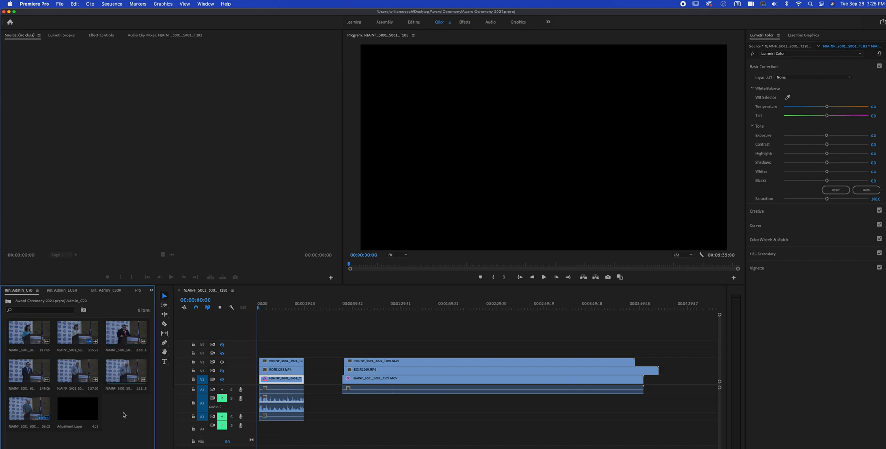
double_click(124, 416)
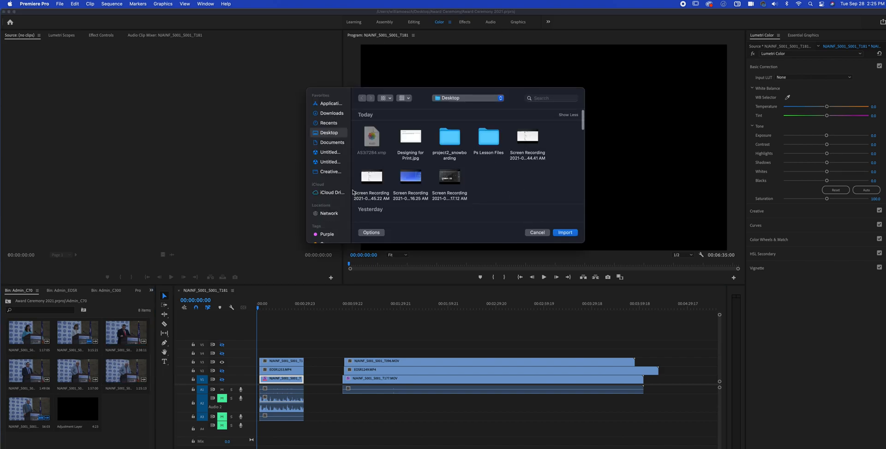
mouse_move(448, 178)
left_click(536, 233)
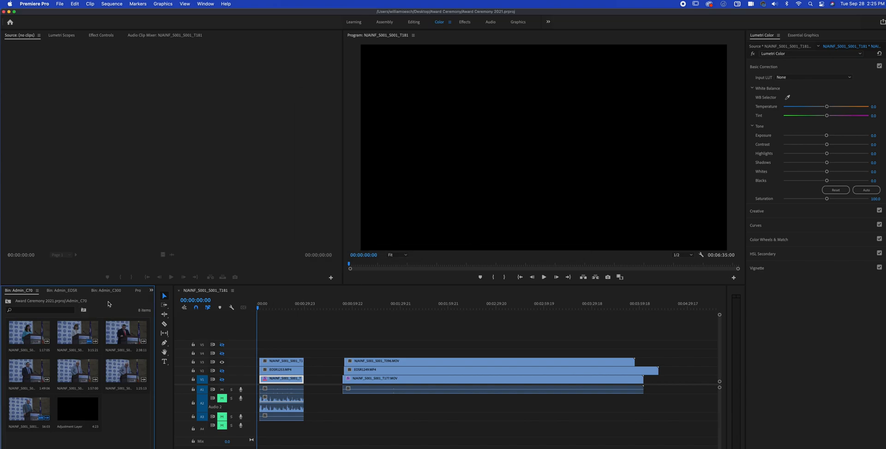
- Browse in the Media Browser from Macintosh HD through Users and the home folder to the Desktop folder, widening the panel for more thumbnails
left_click(150, 291)
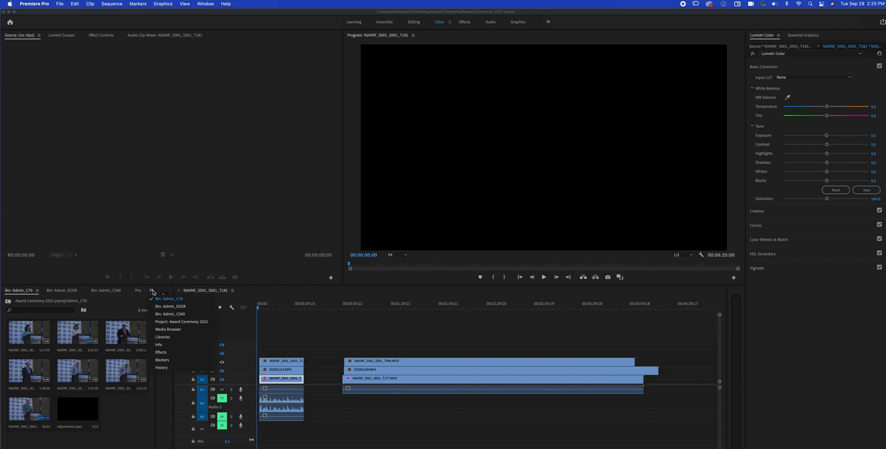
left_click(170, 330)
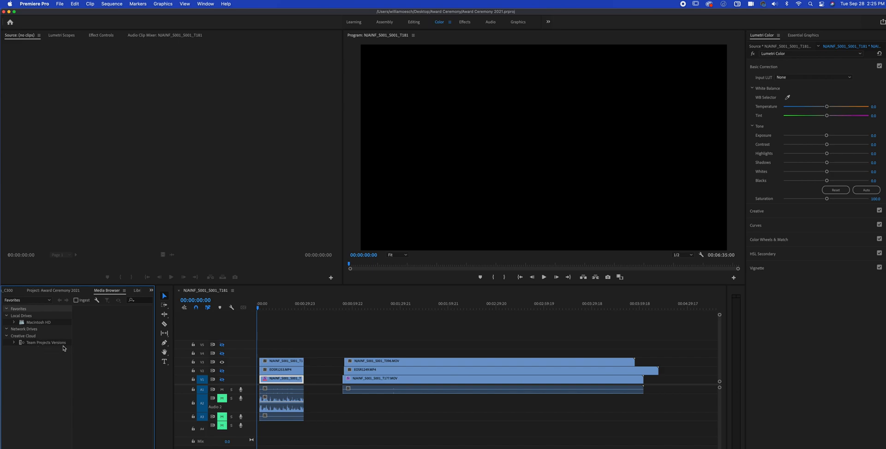
left_click(42, 323)
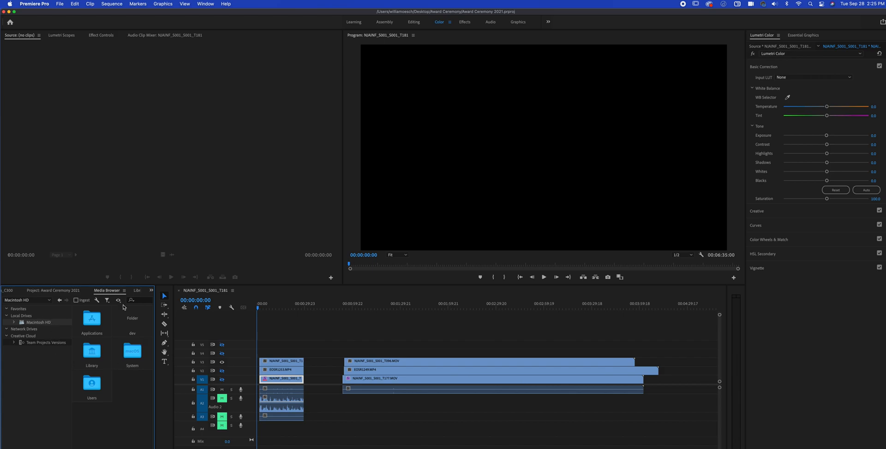
left_click(91, 385)
double_click(91, 386)
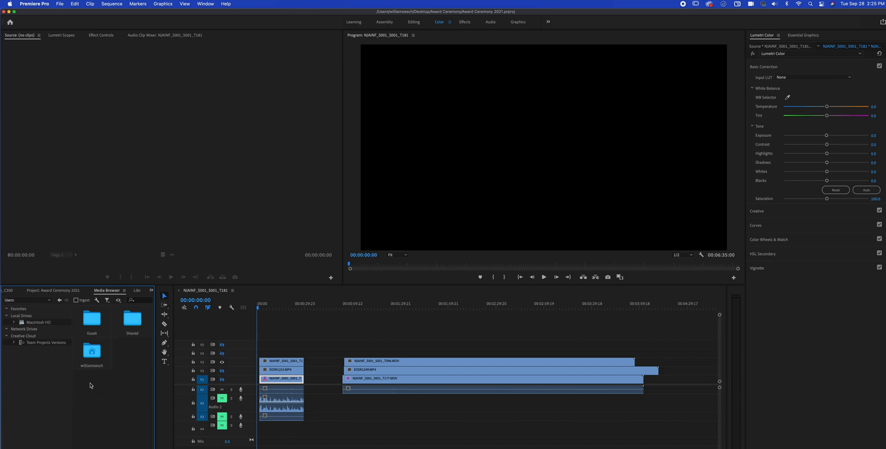
double_click(94, 361)
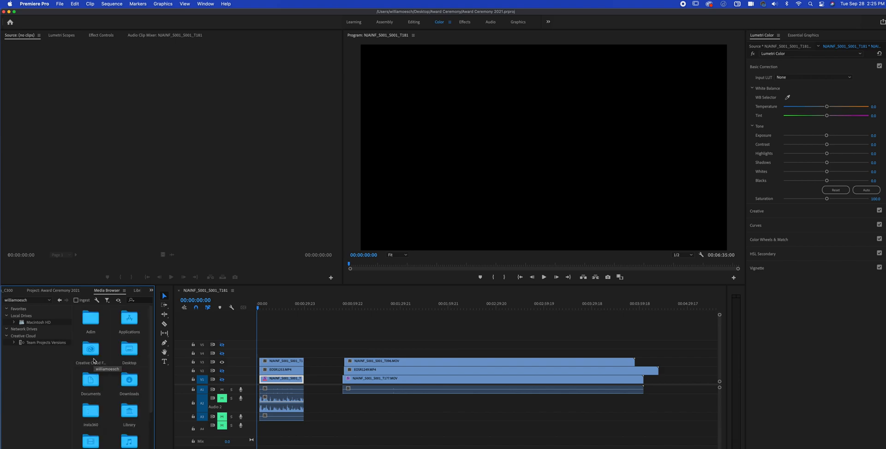
left_click_drag(155, 346, 222, 343)
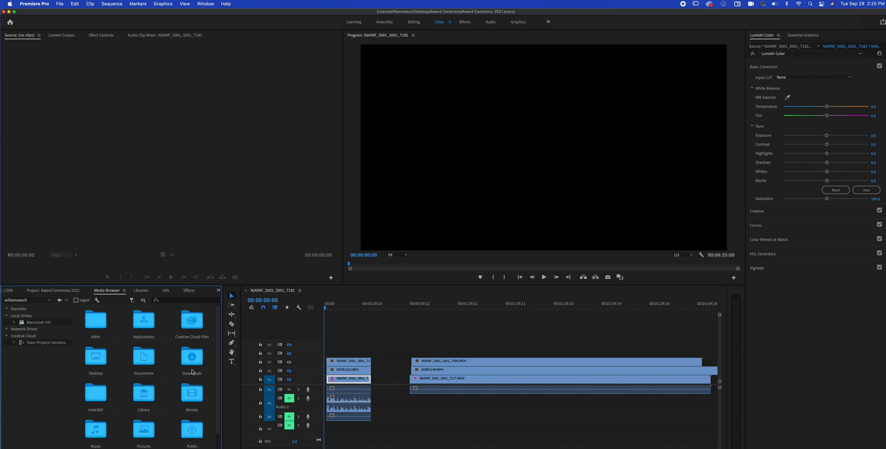
double_click(96, 360)
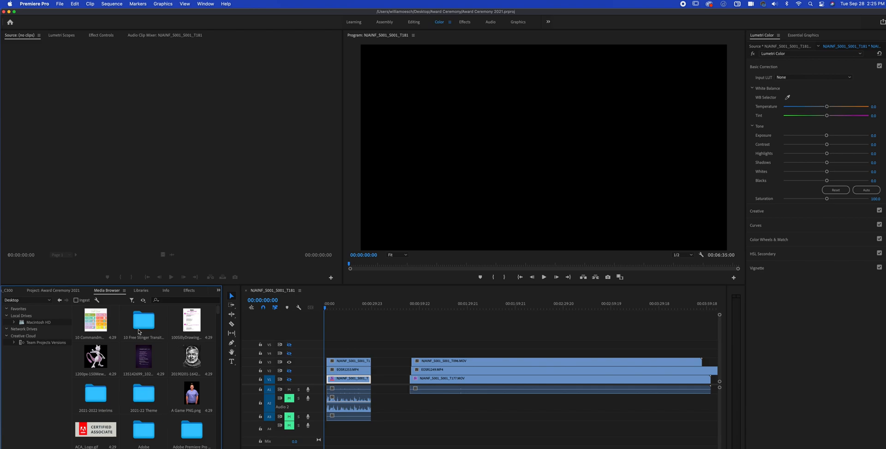
- Filter the Desktop contents in the Media Browser by the JPEG File type
scroll(220, 317, "down", 3)
mouse_move(220, 316)
left_mouse_down()
mouse_move(220, 328)
mouse_move(218, 315)
left_mouse_up()
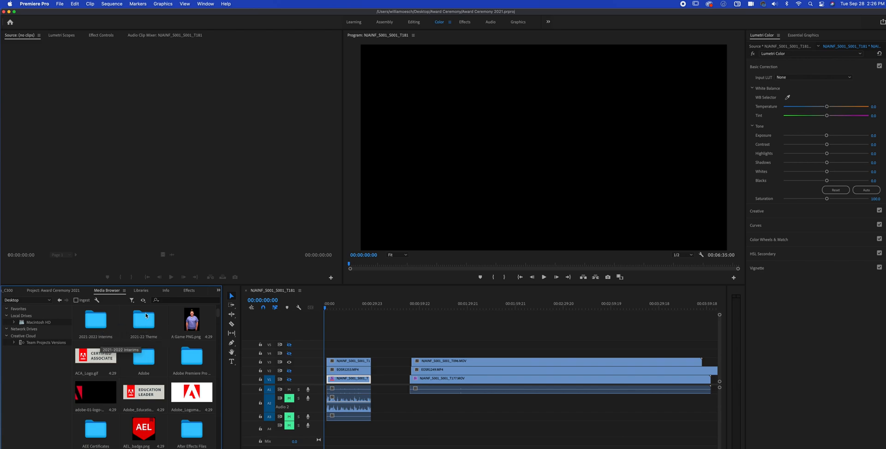
left_click(166, 301)
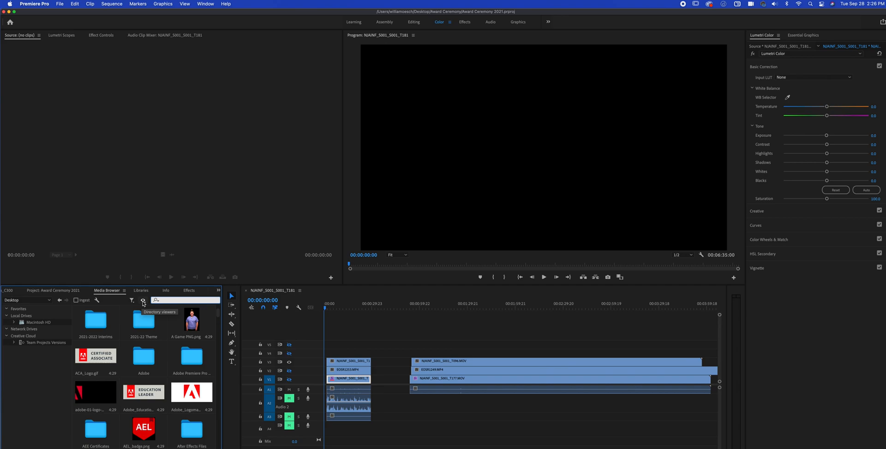
left_click(143, 301)
left_click(142, 301)
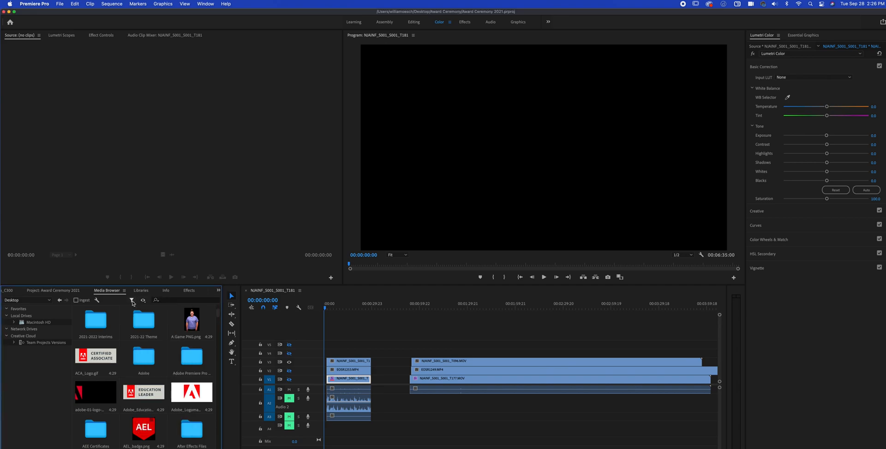
left_click(132, 301)
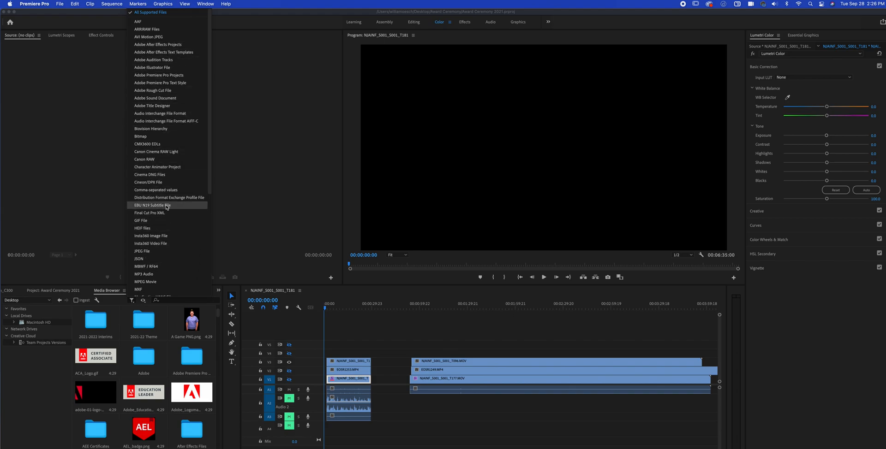
left_click(172, 252)
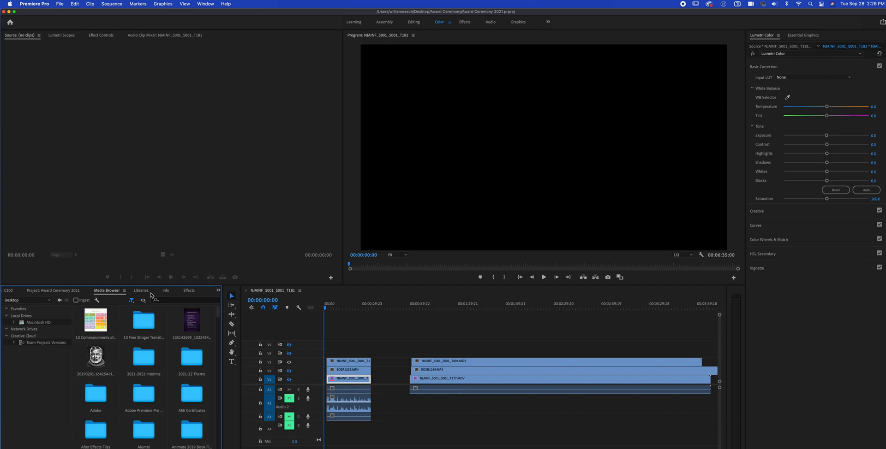
left_click(96, 301)
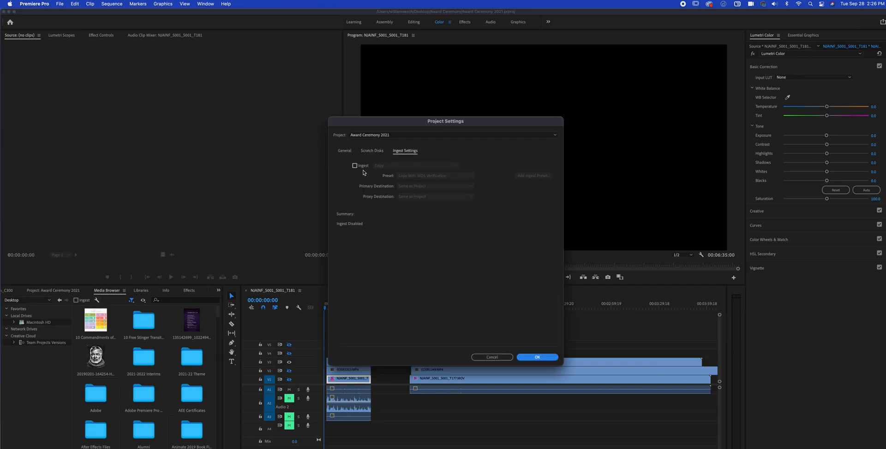
left_click(354, 166)
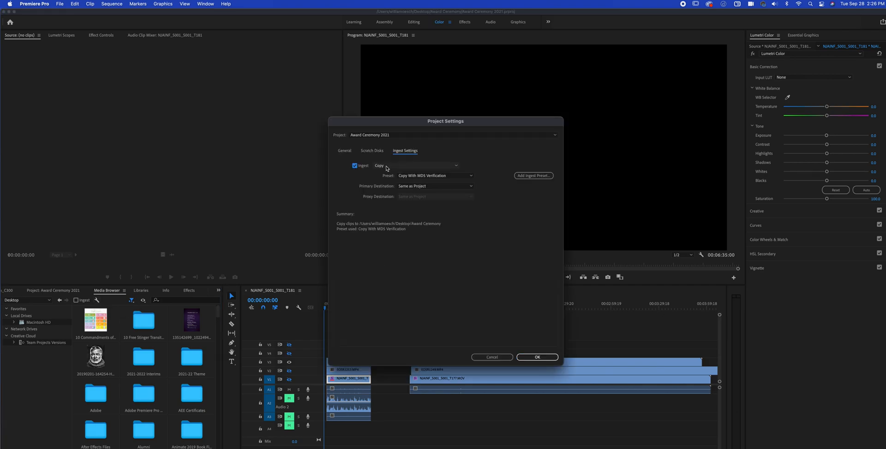
left_click(414, 166)
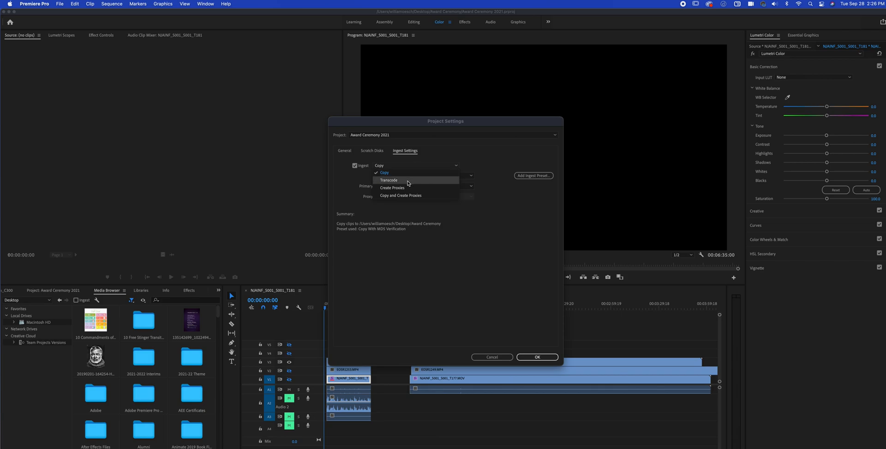
left_click(496, 357)
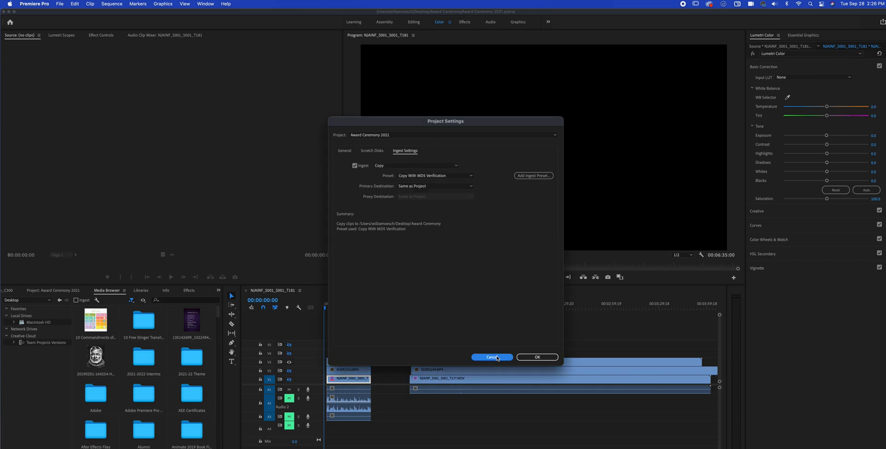
- Import the black-and-white portrait JPEG starting with 20190201 from the Desktop folder into the Award Ceremony 2021 project
left_click(99, 357)
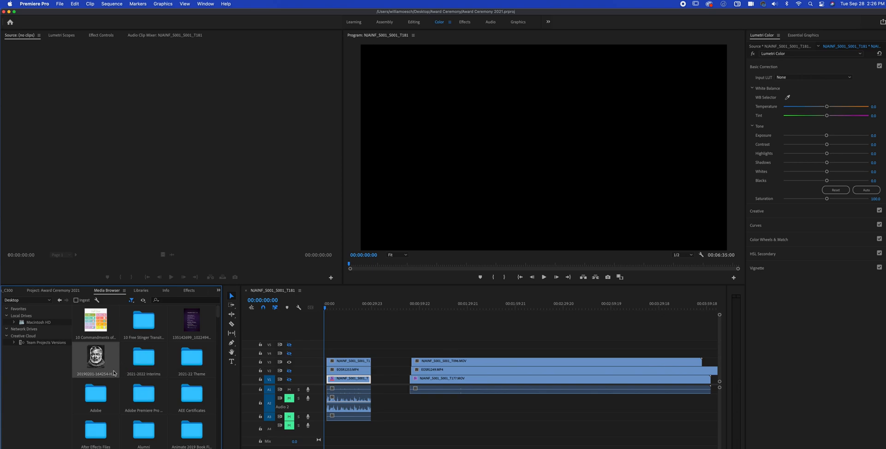
left_click_drag(90, 354, 192, 343)
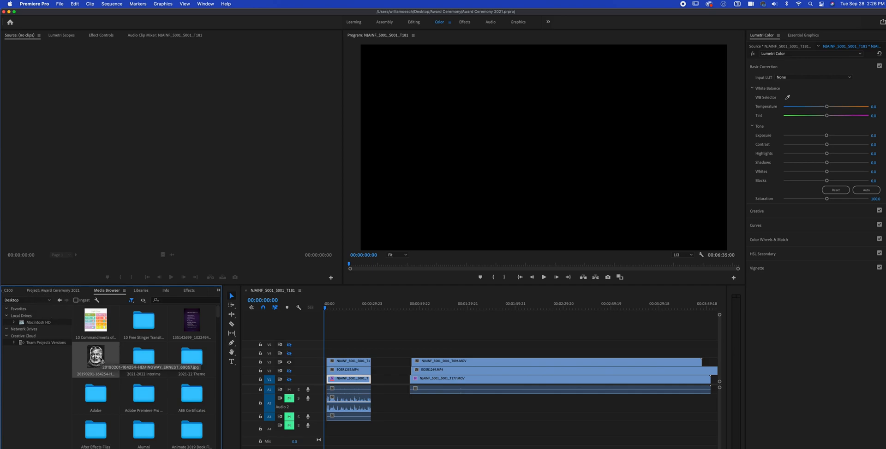
left_click_drag(58, 291, 101, 386)
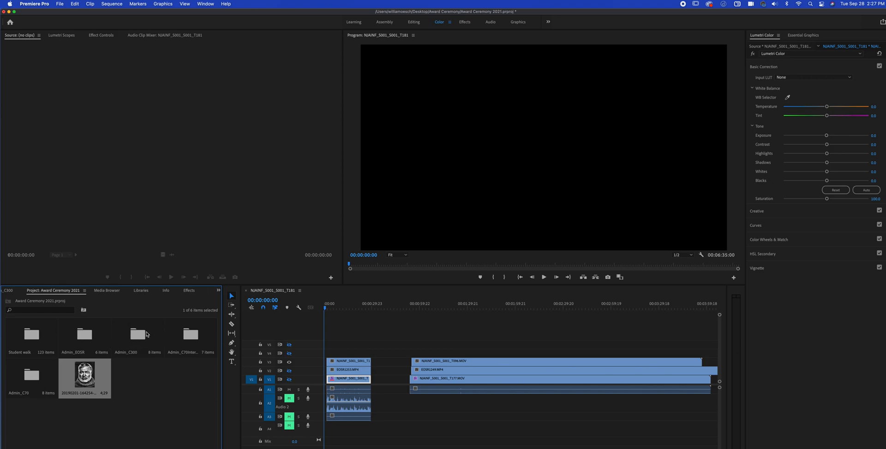
- Open the Admin_C70 bin and switch to the Editing workspace with the empty Source Monitor showing
double_click(33, 378)
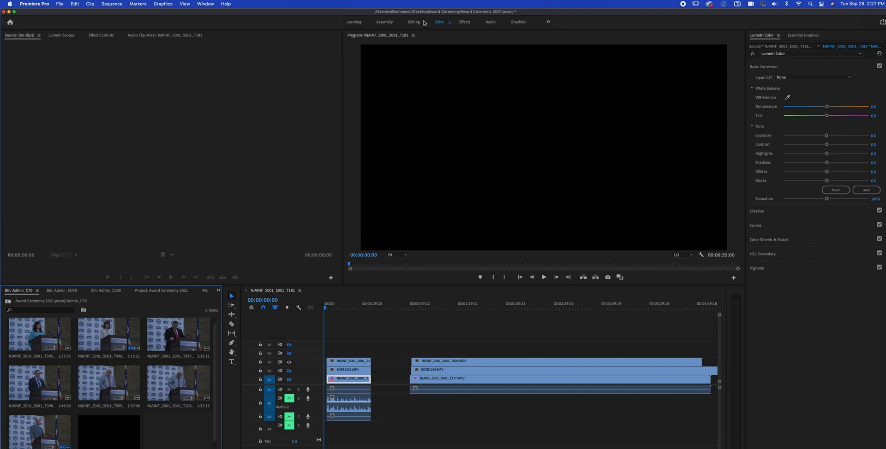
left_click(419, 23)
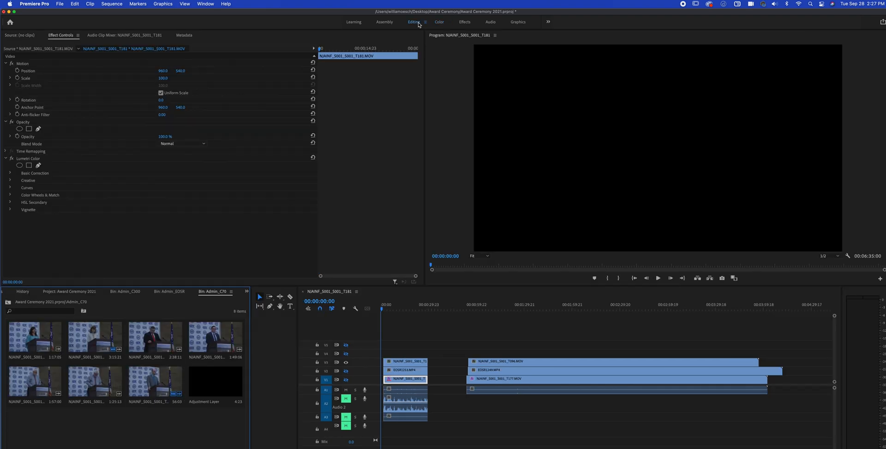
left_click(20, 36)
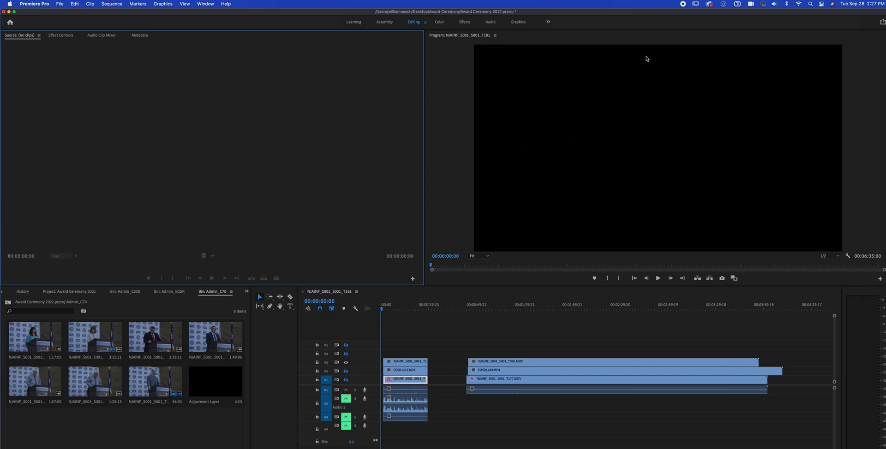
- Preview NJAINF_S001_S001_T098.MOV in the Source Monitor at 00:01:13:21 and the sequence in the Program Monitor at 00:01:16:02
left_click(217, 341)
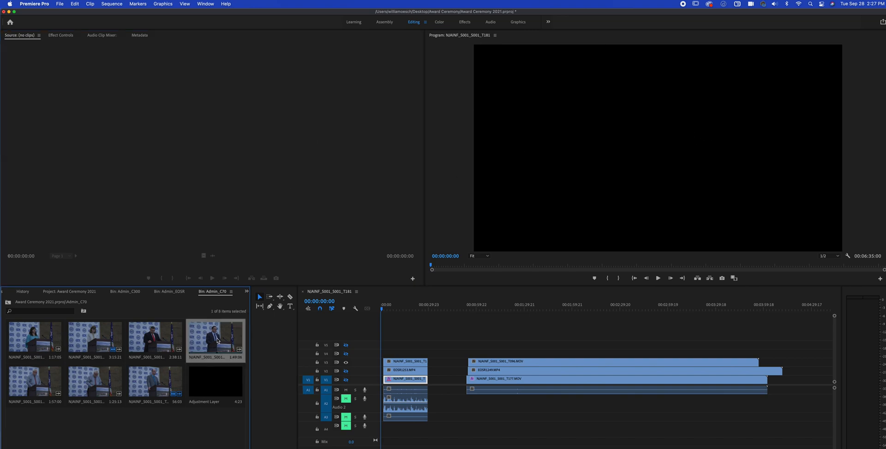
double_click(217, 341)
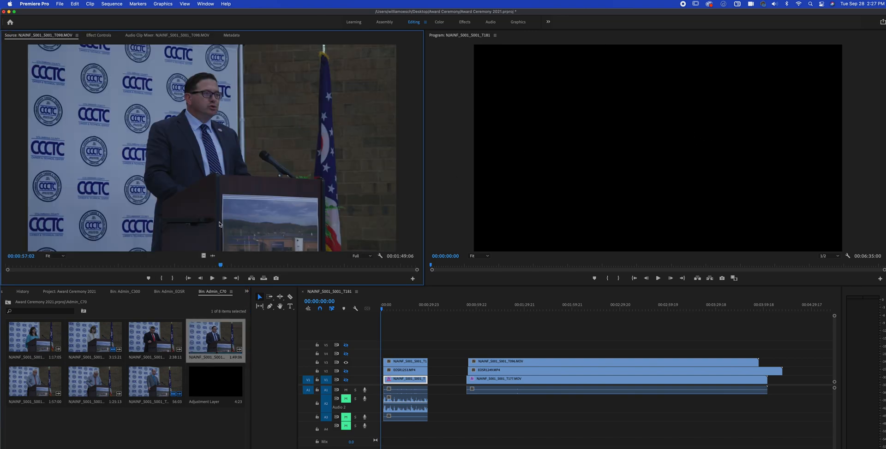
left_click_drag(220, 266, 283, 266)
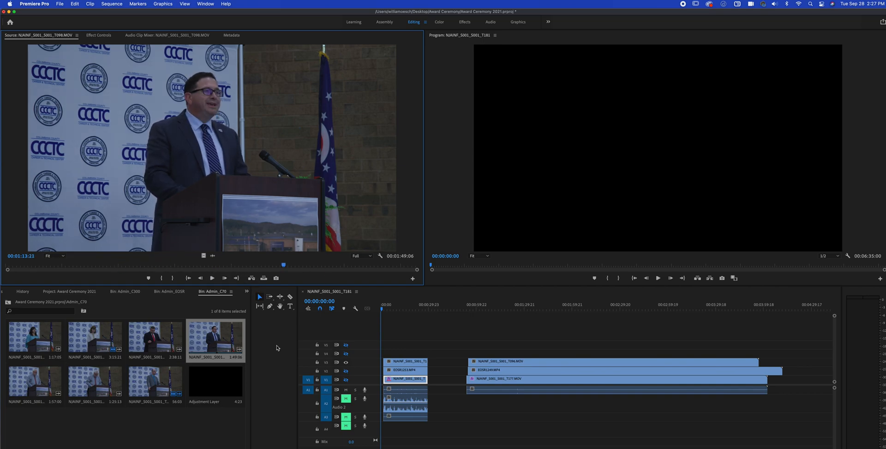
left_click_drag(382, 308, 504, 317)
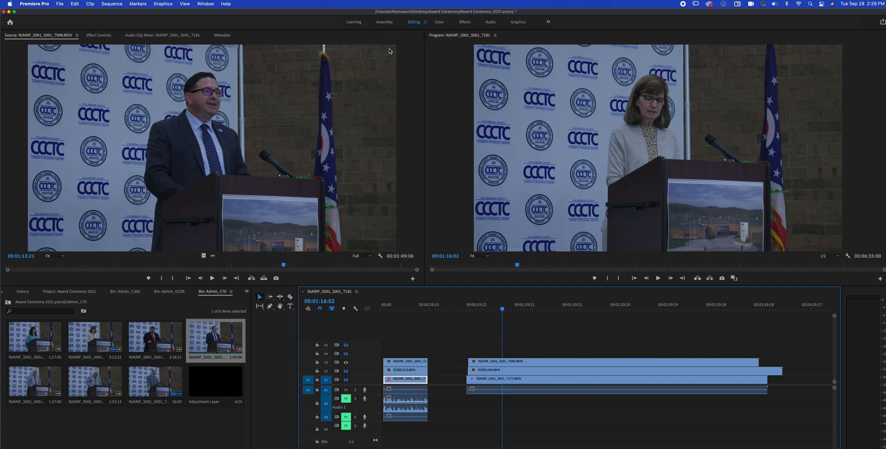
- Switch to the Assembly workspace, show the bin in Freeform View, and move clips T101, T097 and T096 into the empty space below the grid
left_click(386, 22)
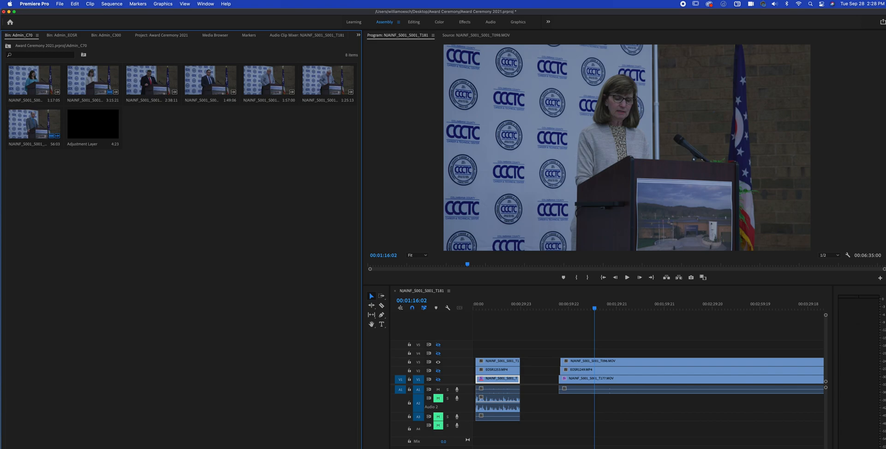
key("shift+backslash")
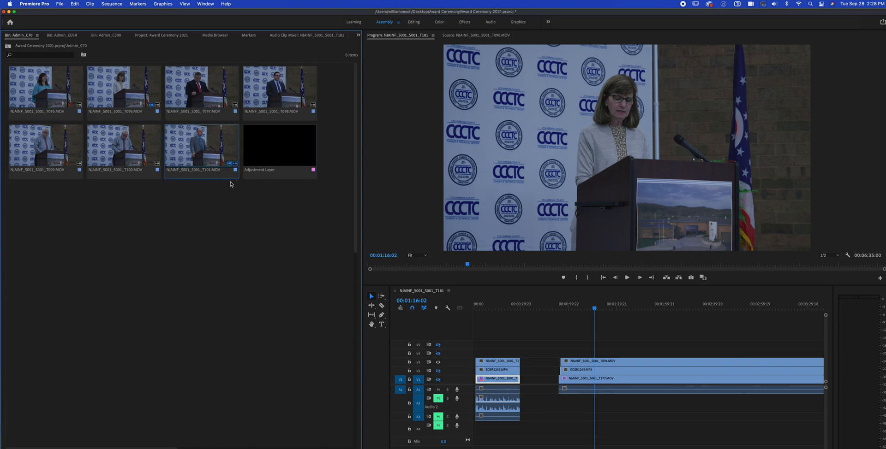
left_click_drag(217, 158, 141, 253)
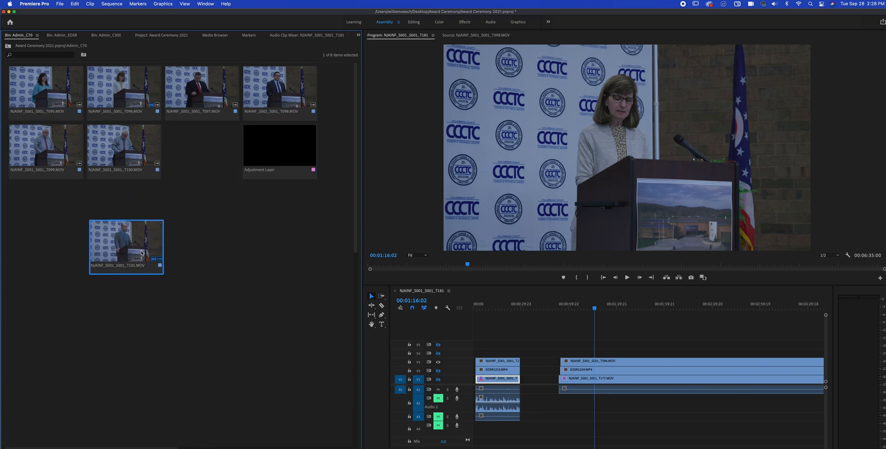
left_click_drag(203, 92, 279, 264)
left_click_drag(128, 99, 85, 326)
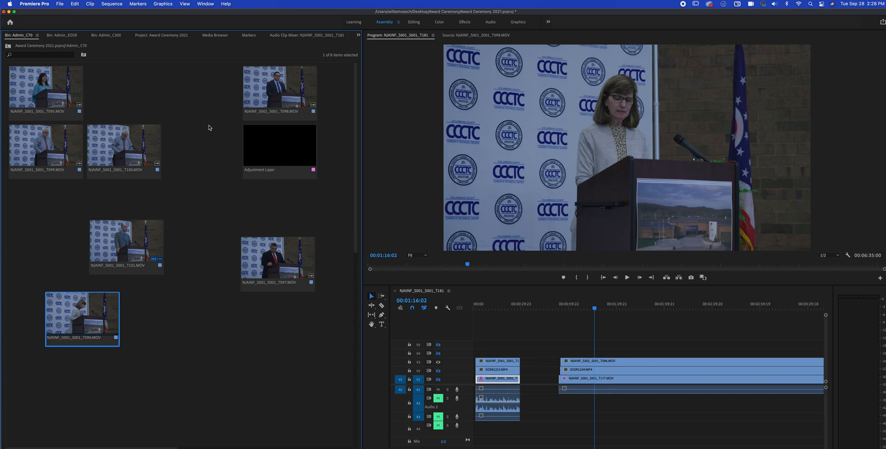
- Rearrange clips T100, T099 and T095 and the Adjustment Layer freely in the upper part of the Admin_C70 bin
left_click_drag(148, 151, 204, 178)
left_click(66, 173)
left_click_drag(67, 173, 63, 204)
left_click_drag(65, 104, 73, 114)
left_click_drag(169, 178, 122, 155)
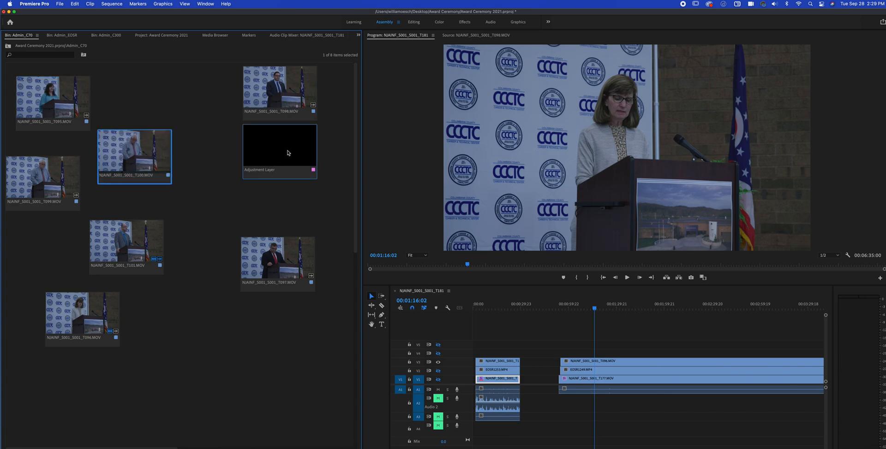
left_click_drag(289, 152, 149, 99)
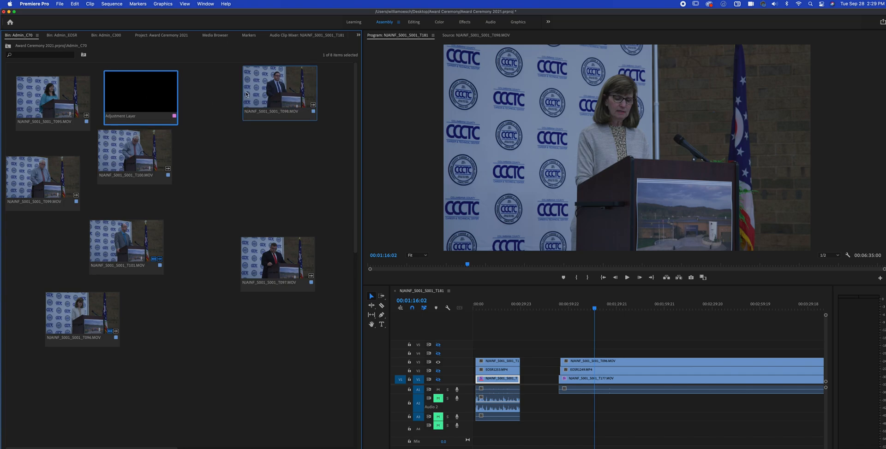
- Shrink the freeform thumbnails slightly, and show the bin in Icon View with enlarged thumbnails
mouse_move(92, 448)
left_mouse_down()
mouse_move(103, 448)
mouse_move(89, 448)
left_mouse_up()
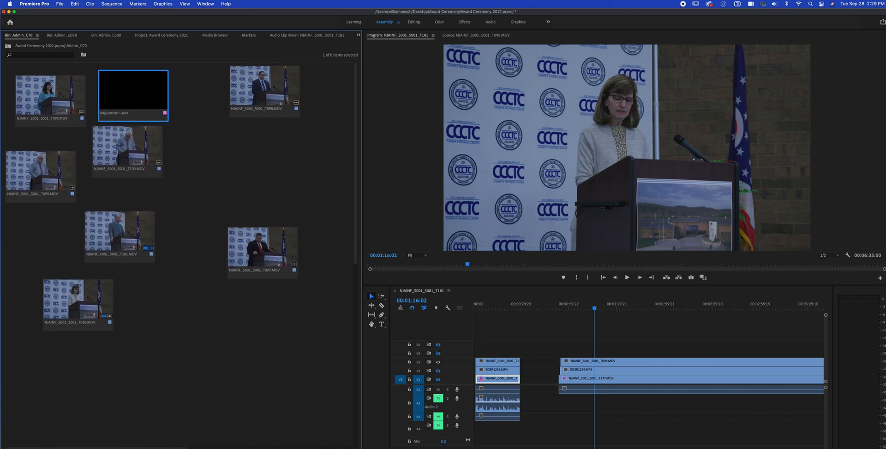
left_click(29, 448)
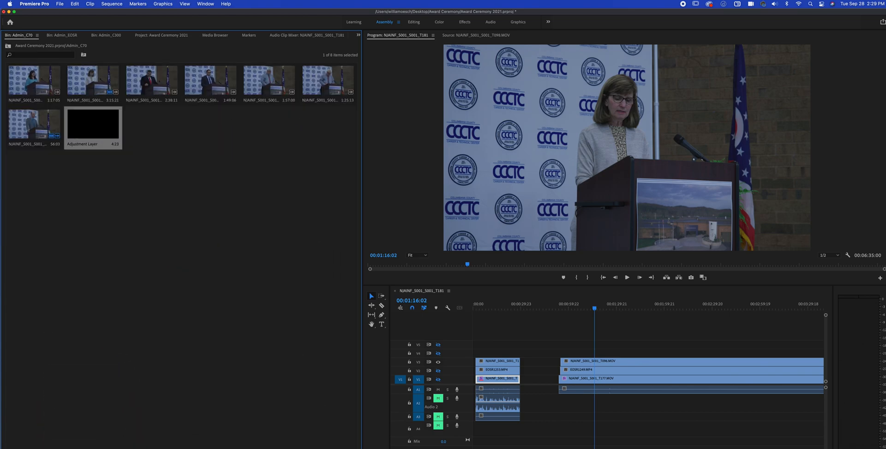
mouse_move(90, 448)
left_mouse_down()
mouse_move(121, 448)
mouse_move(93, 448)
left_mouse_up()
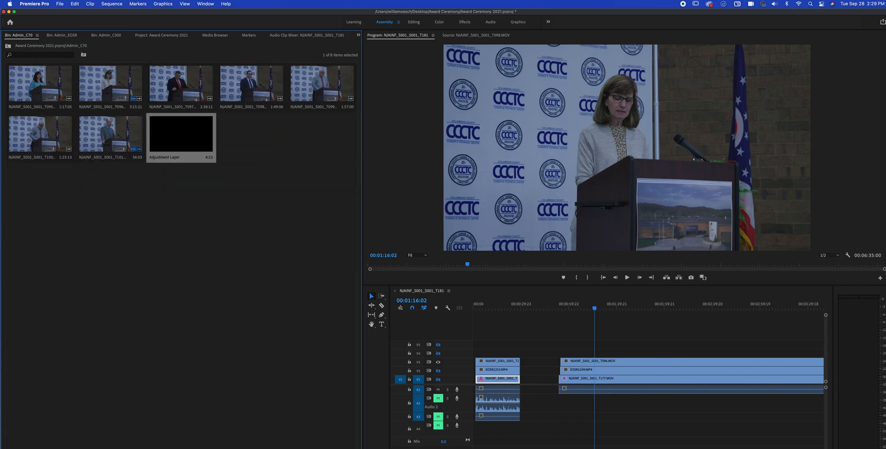
- Show the bin in List View and sort it by Media Type, alternating the order and ending with the movies first
left_click(17, 448)
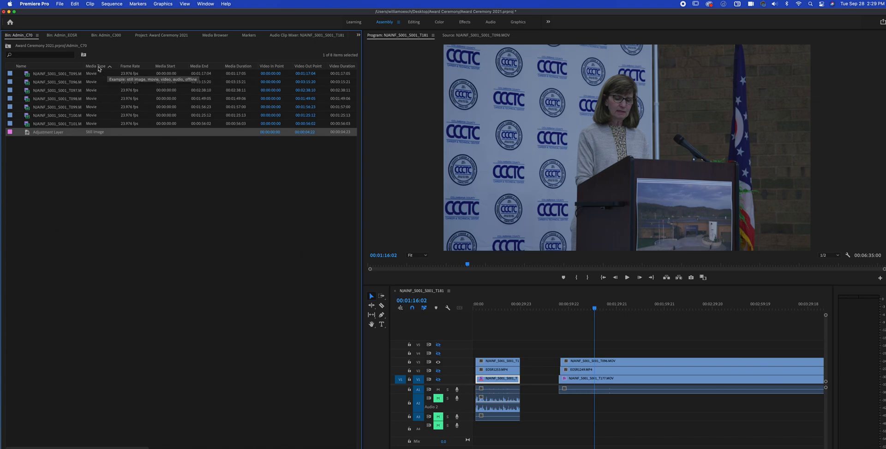
left_click(97, 67)
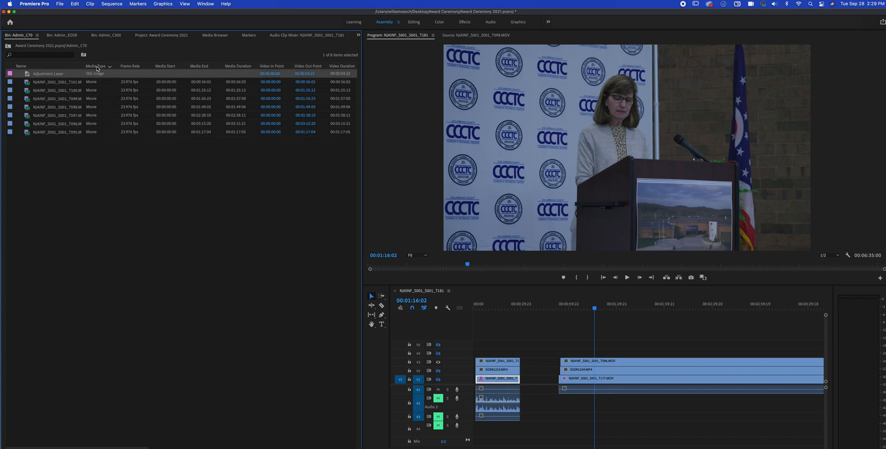
left_click(97, 67)
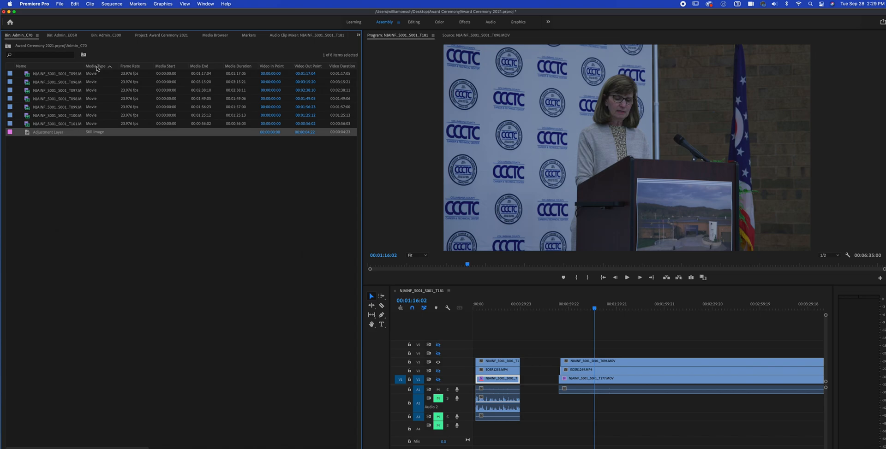
left_click(97, 67)
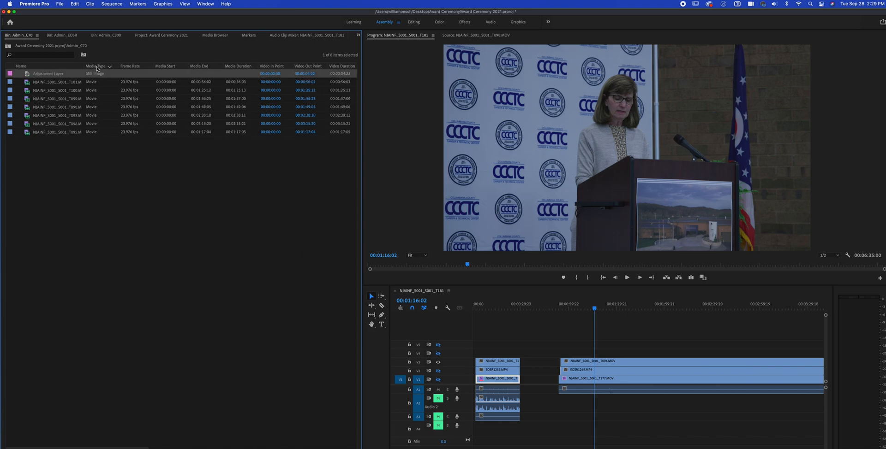
left_click(97, 68)
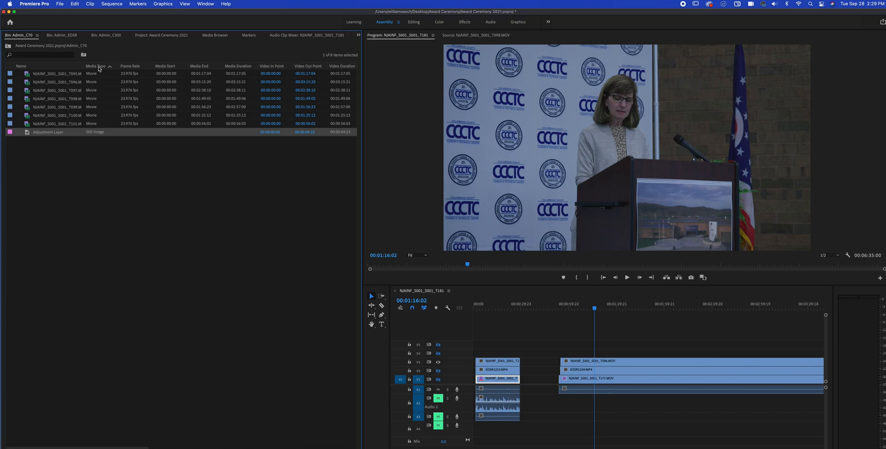
key("ctrl")
key("ctrl")
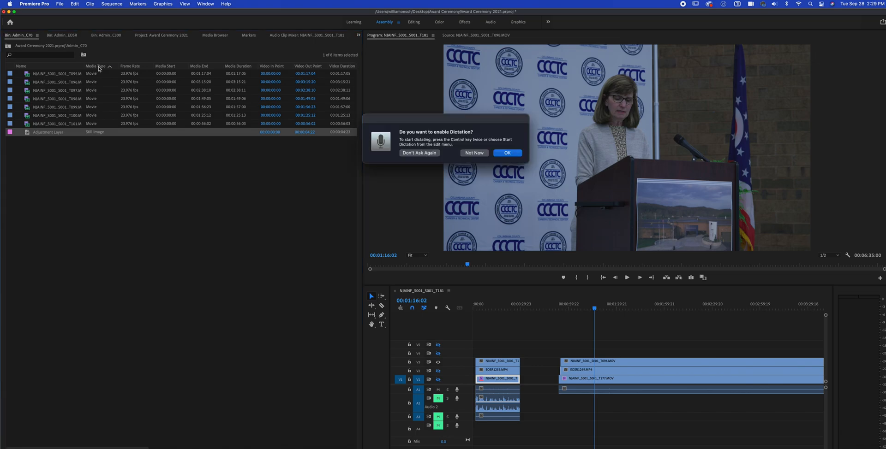
left_click(483, 153)
- Hide the Media Type and Media Start columns in the bin through the Metadata Display settings under Premiere Pro Project Metadata
right_click(99, 67)
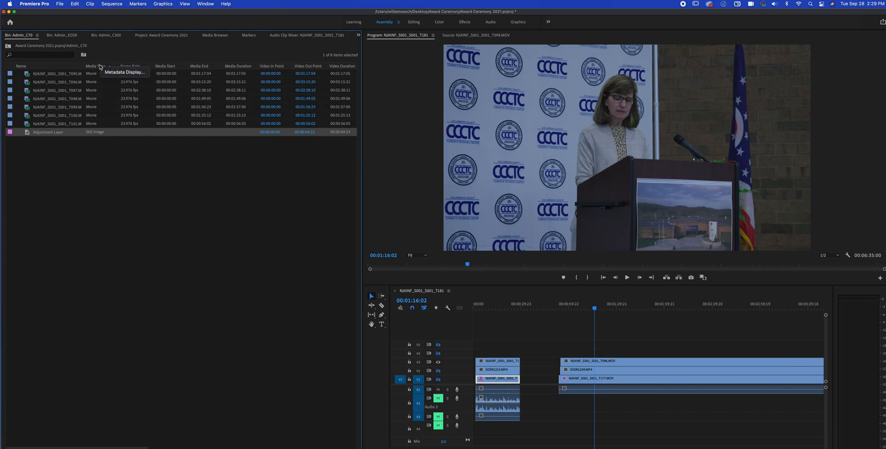
left_click(126, 74)
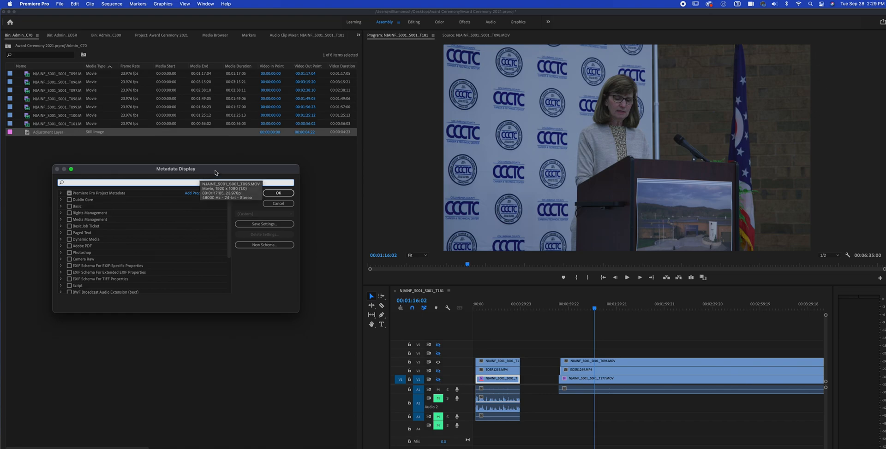
left_click_drag(215, 172, 458, 103)
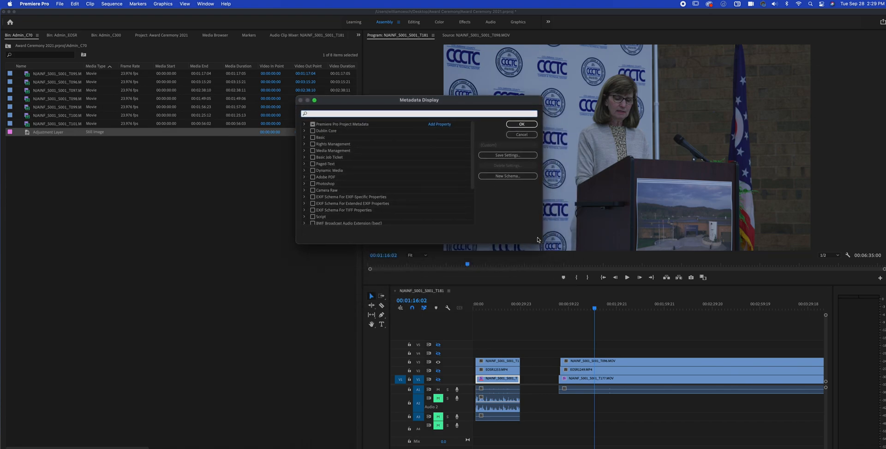
left_click(313, 125)
left_click(305, 124)
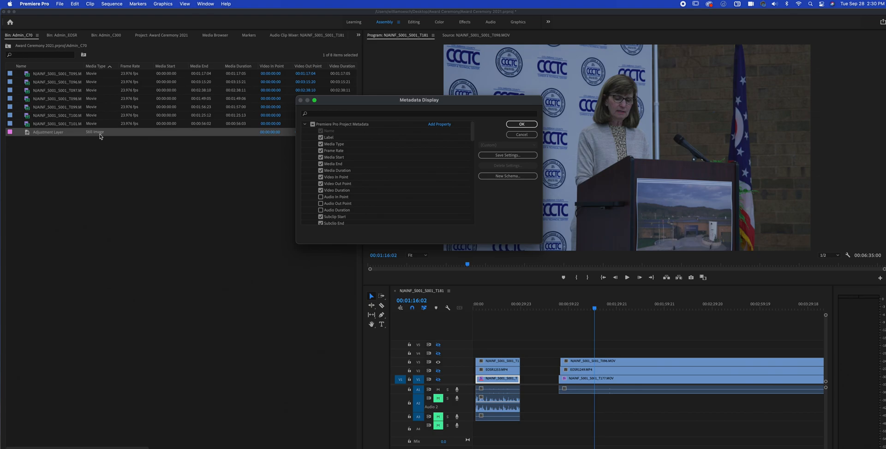
left_click(320, 145)
scroll(362, 150, "down", 1)
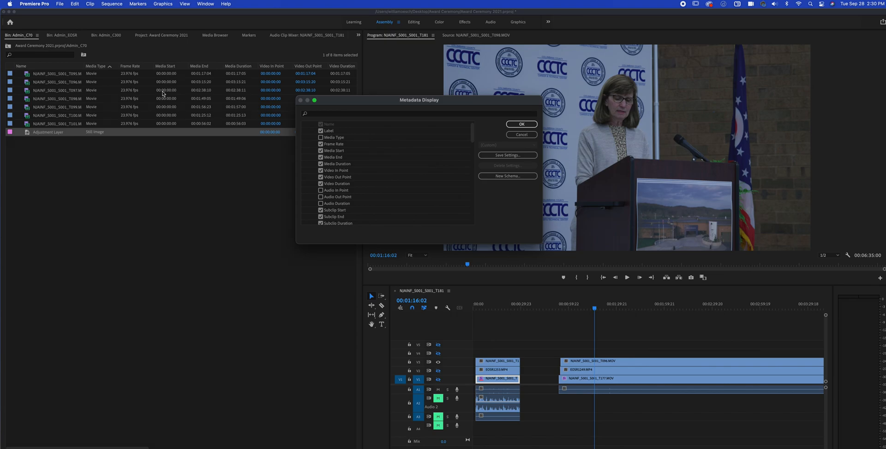
left_click(321, 151)
left_click(522, 124)
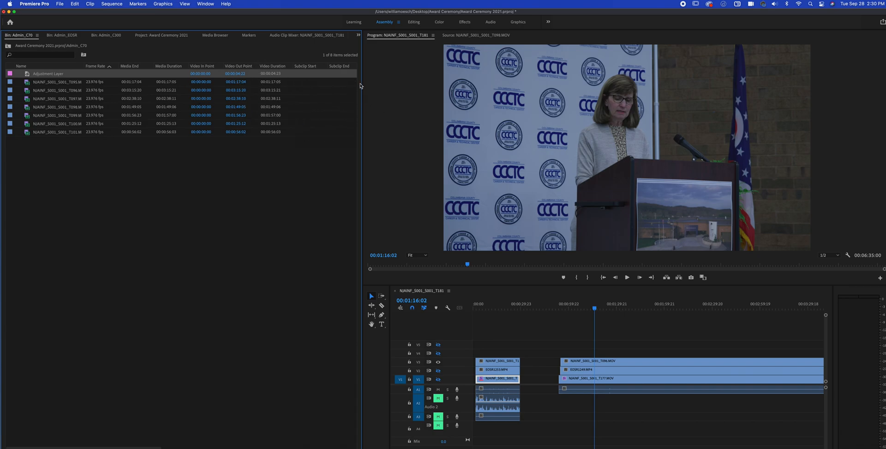
- Widen the bin panel and look through its remaining metadata columns as far as Good and Hide
left_click_drag(363, 86, 484, 90)
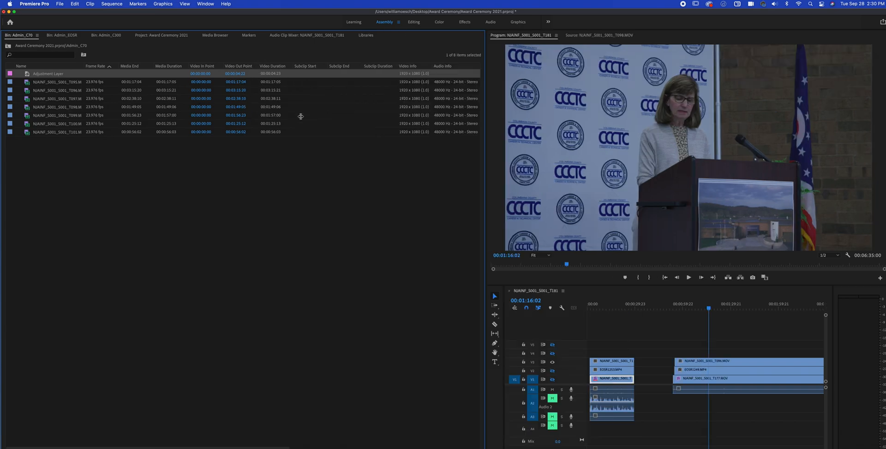
left_click_drag(279, 447, 481, 441)
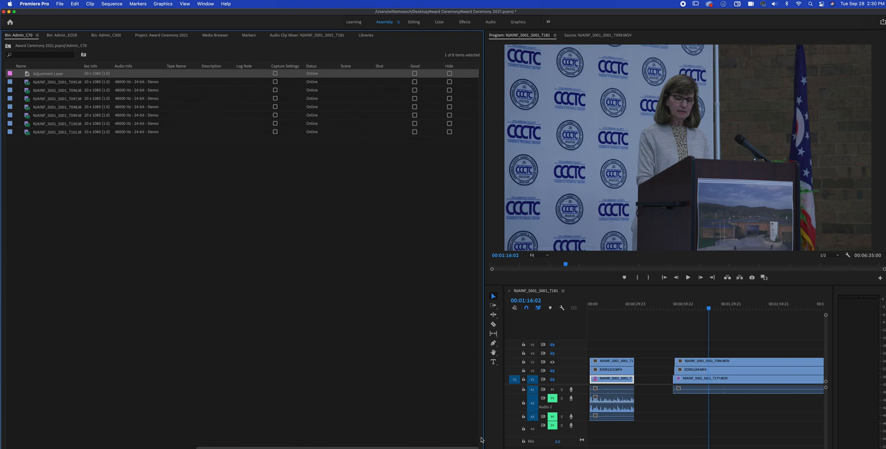
left_click_drag(481, 441, 166, 425)
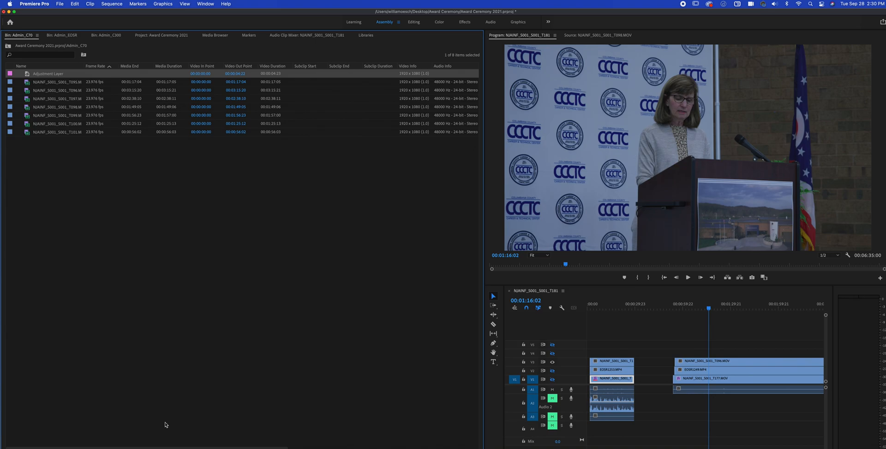
- Enlarge the icons in the bin's list and return them to their smallest size
key("shift+]")
key("shift+]")
key("shift+]")
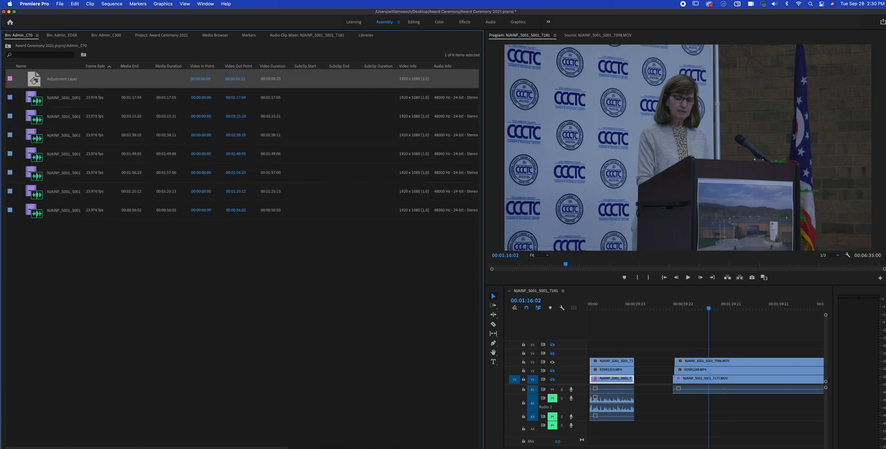
key("shift+[")
key("shift+[")
key("shift+[")
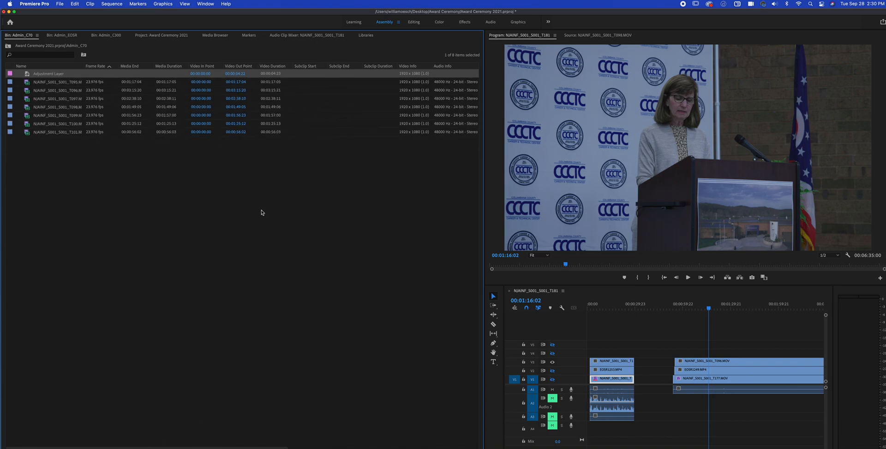
- Select clip T095 in the list, show the bin in Icon View and clear the selection
left_click(84, 83)
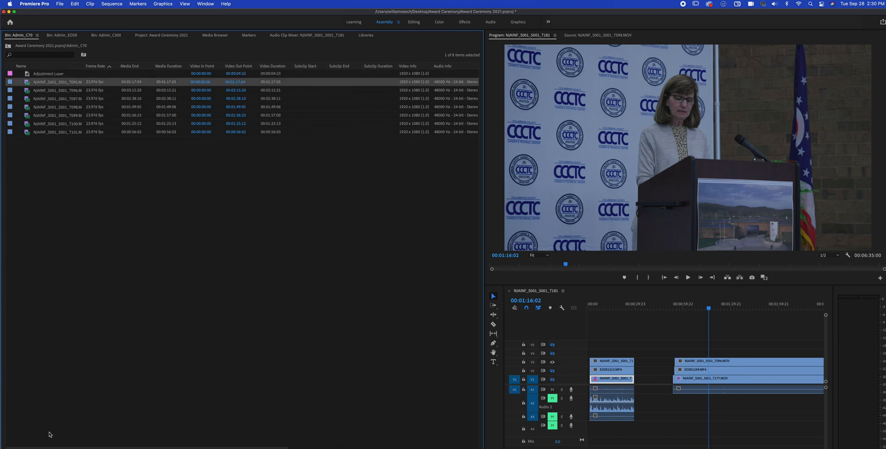
key("super+Page_Down")
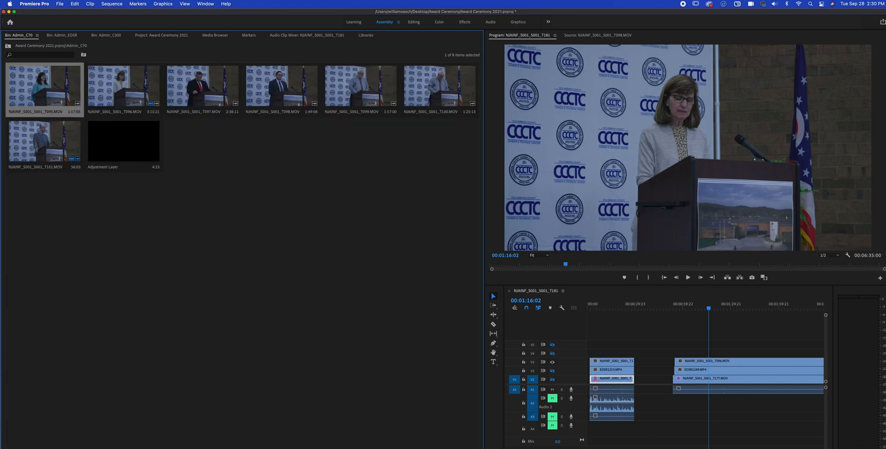
left_click(224, 208)
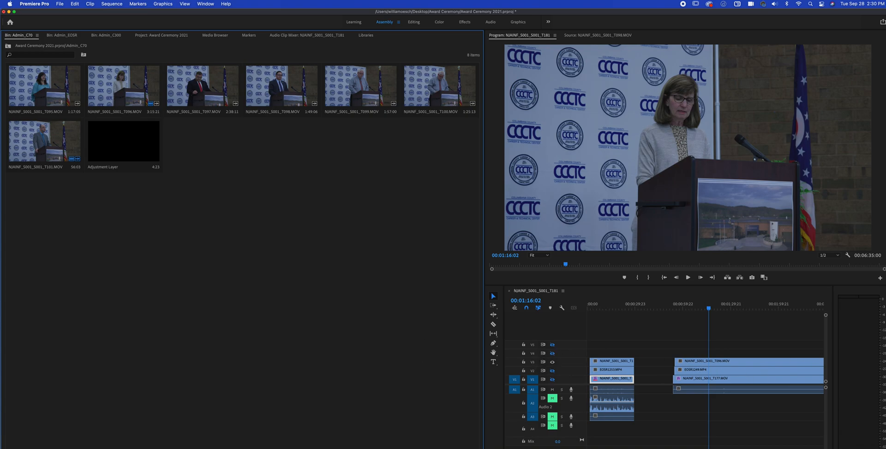
- Examine the sequence presets in the New Sequence dialog, and close it without creating a sequence
left_click(463, 448)
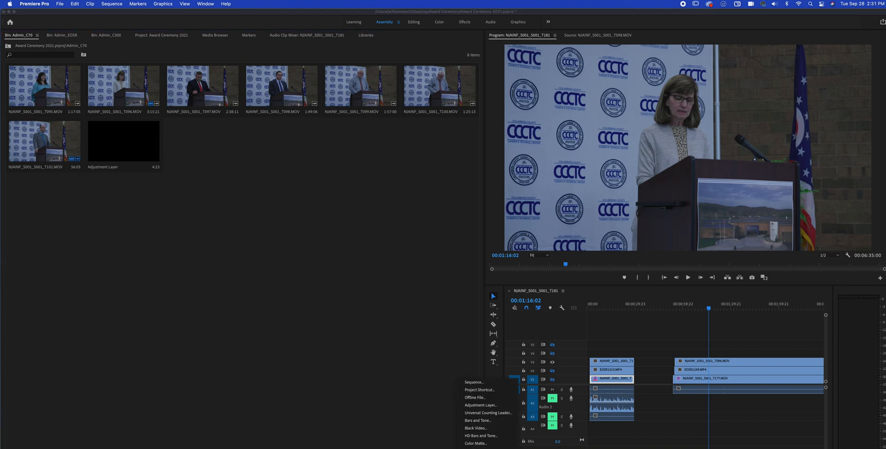
left_click(482, 383)
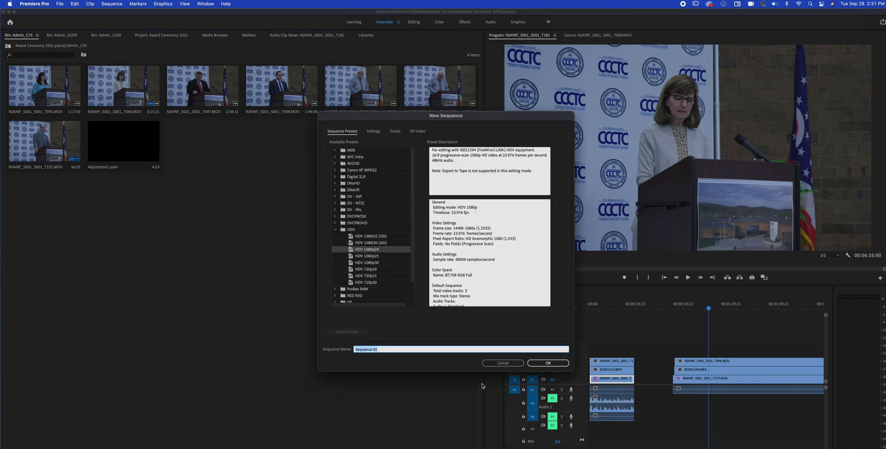
left_click_drag(410, 115, 395, 94)
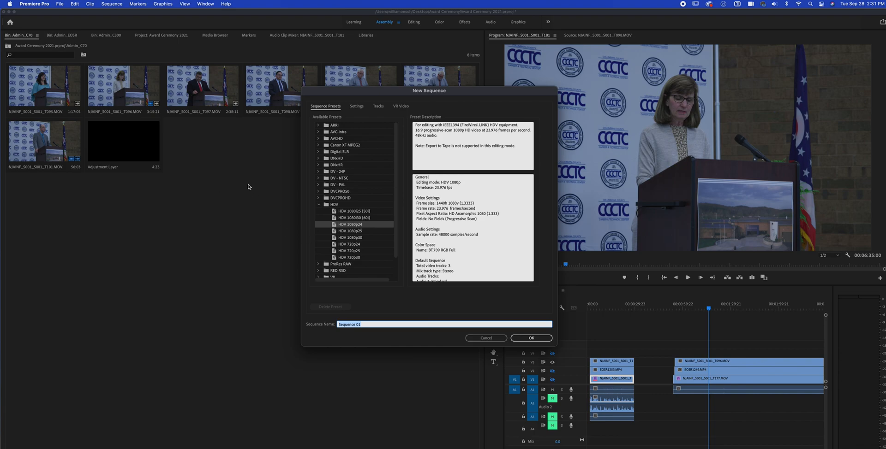
left_click(486, 339)
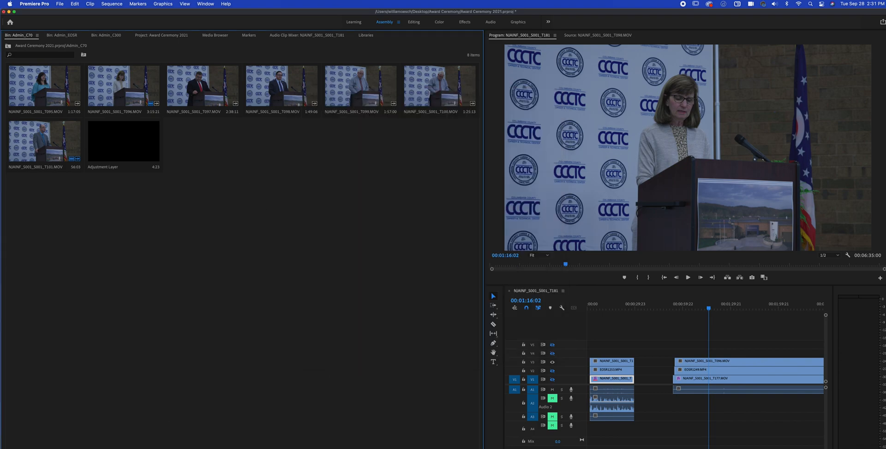
- Show the bin in List View and create a new sequence from the HDV 1080p24 preset with the default name
key("super+Page_Up")
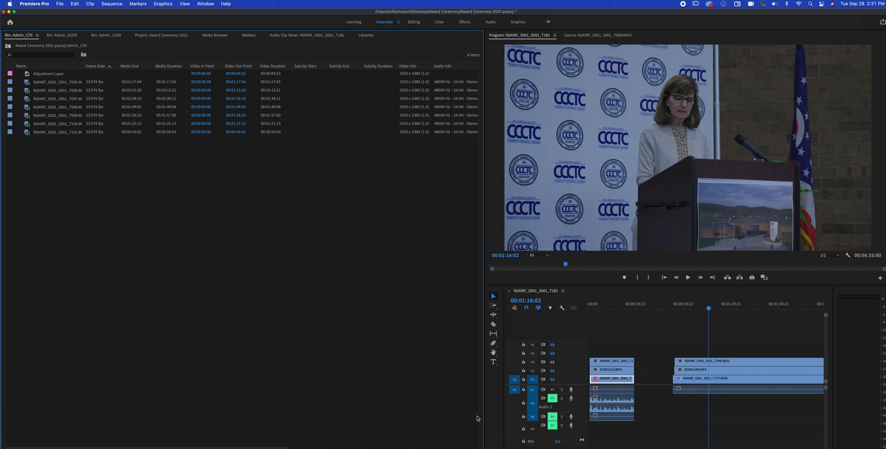
right_click(458, 427)
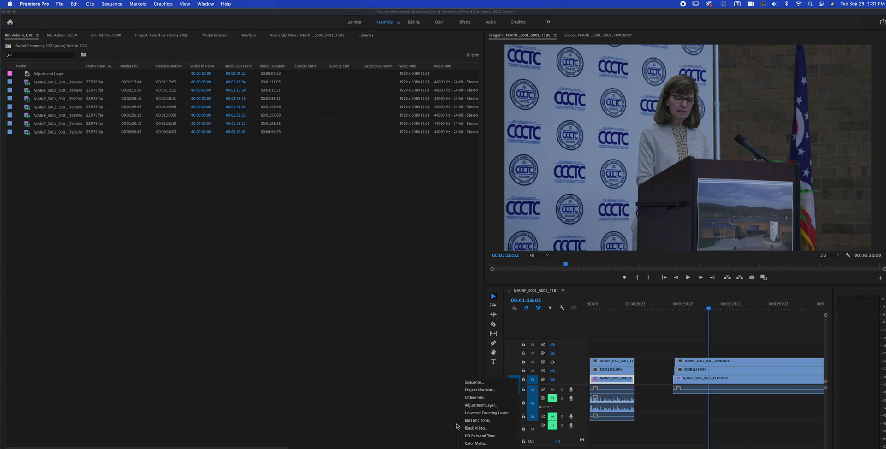
left_click(480, 387)
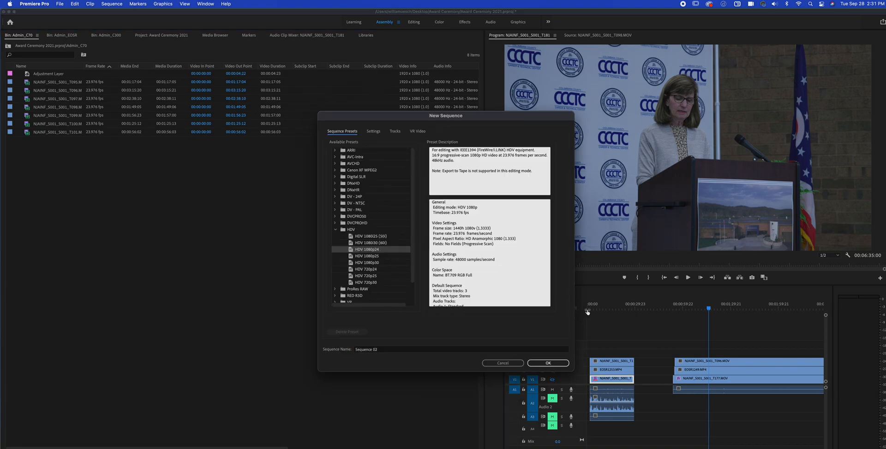
left_click(551, 366)
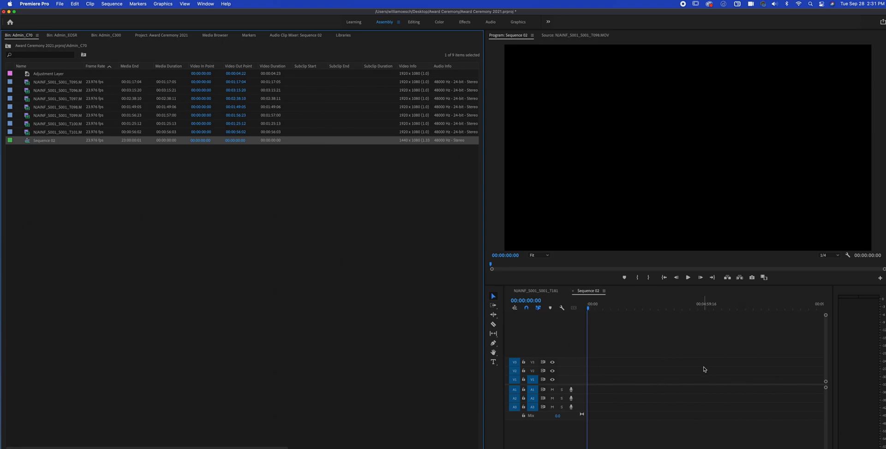
left_click(687, 342)
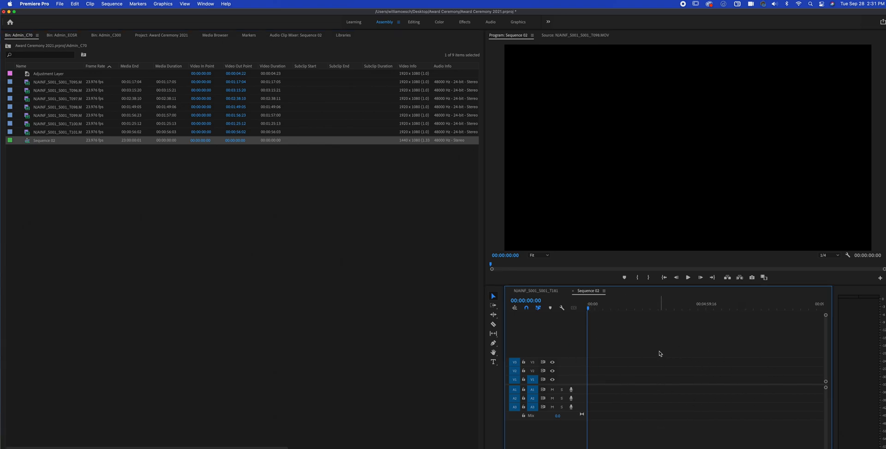
left_click(269, 213)
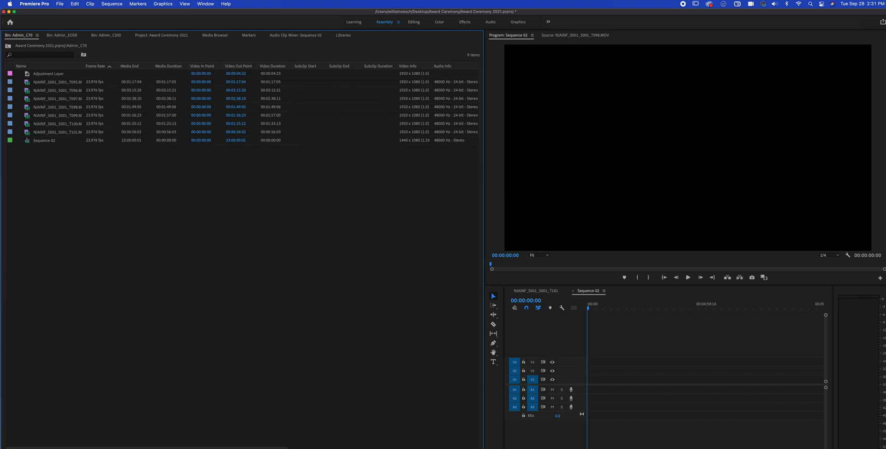
- Show the Admin_C70 bin in Icon View and select the seven clips T095 through T101 in order
left_click(29, 448)
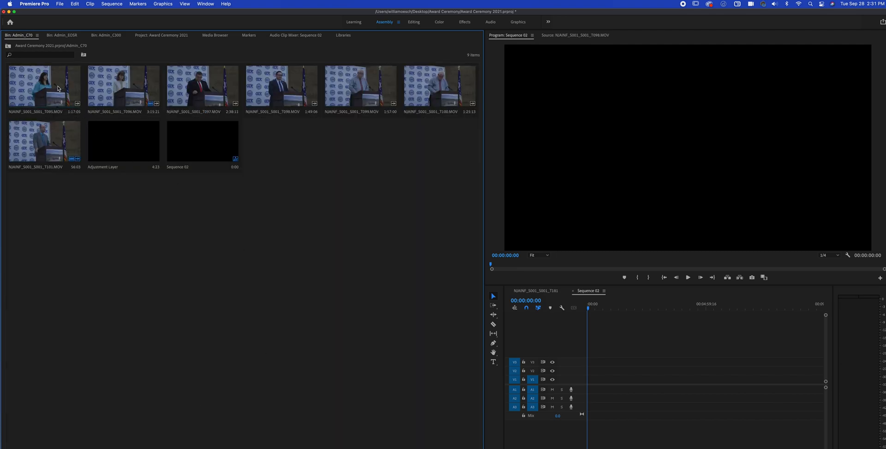
left_click(58, 88)
left_click(453, 87, "shift")
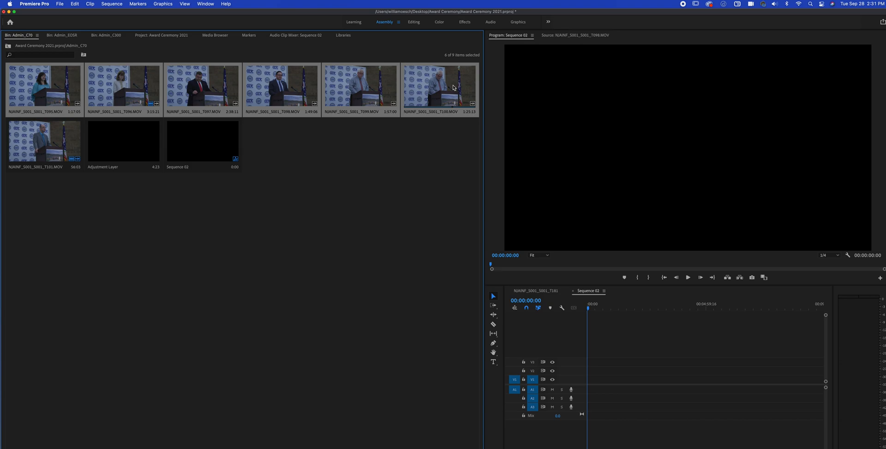
left_click(58, 141, "shift")
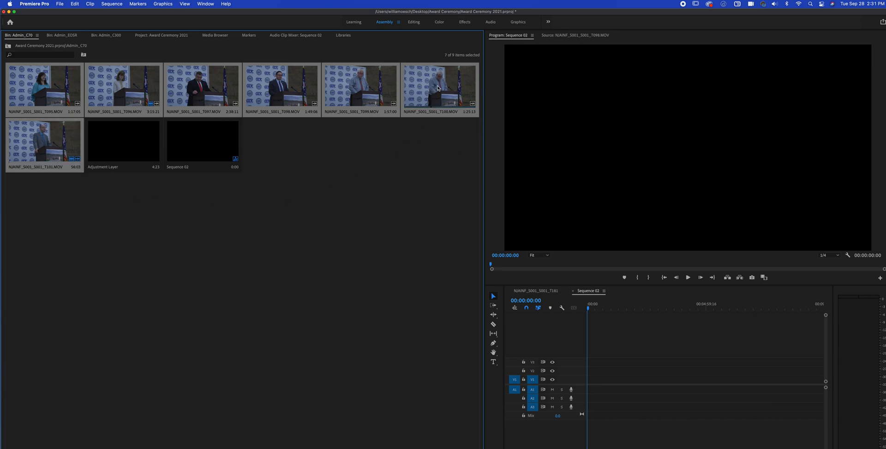
left_click(392, 219)
left_click(14, 73)
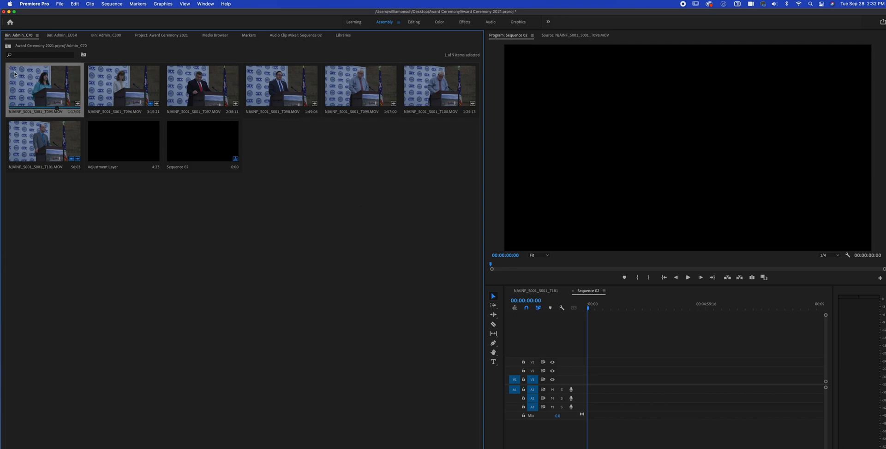
left_click(38, 139, "shift")
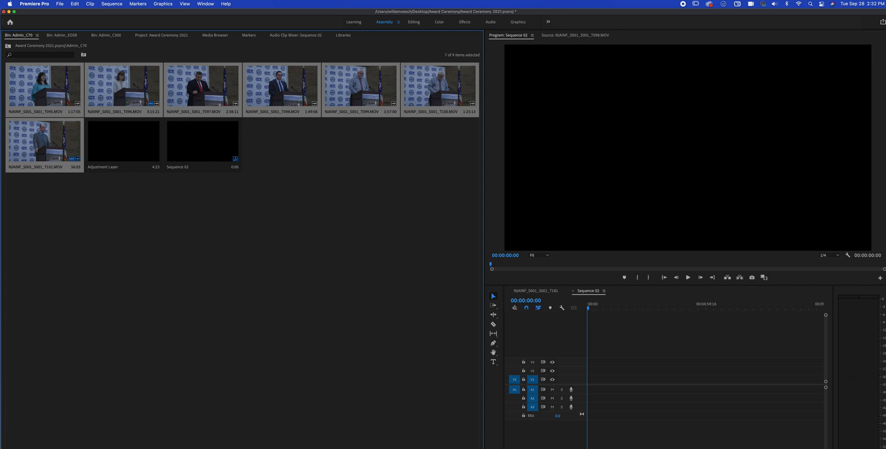
- Automate the selected clips to Sequence 02 in selection order, placed sequentially with Overwrite Edit, a 30-frame overlap and default audio and video transitions
left_click_drag(476, 157, 456, 115)
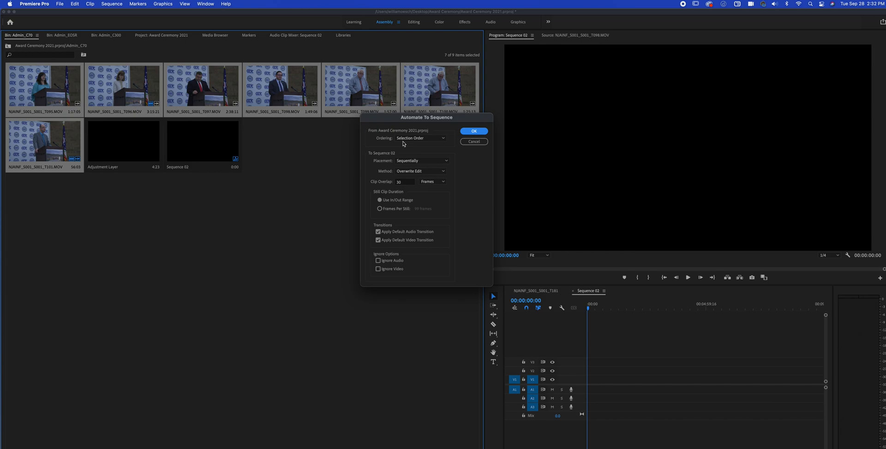
left_click(439, 139)
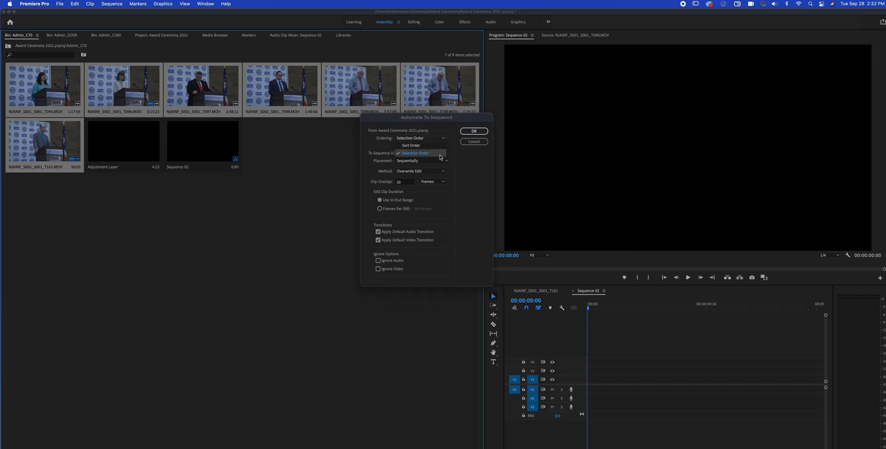
left_click(411, 154)
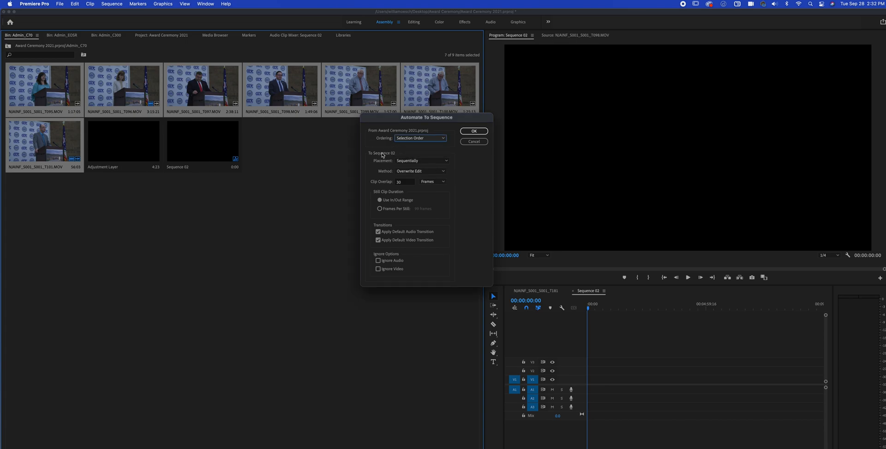
left_click(429, 162)
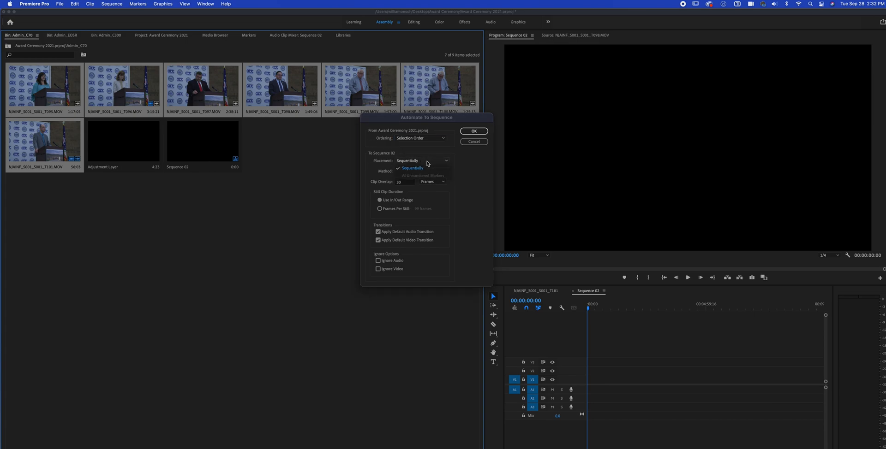
left_click(393, 172)
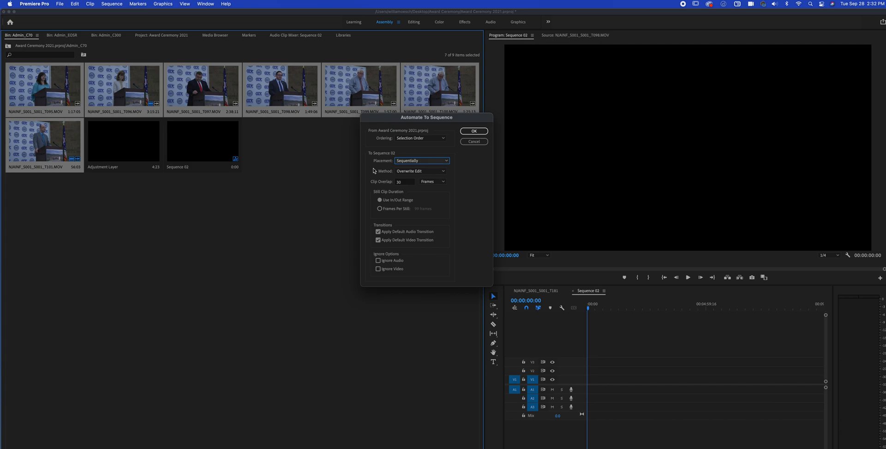
left_click(427, 173)
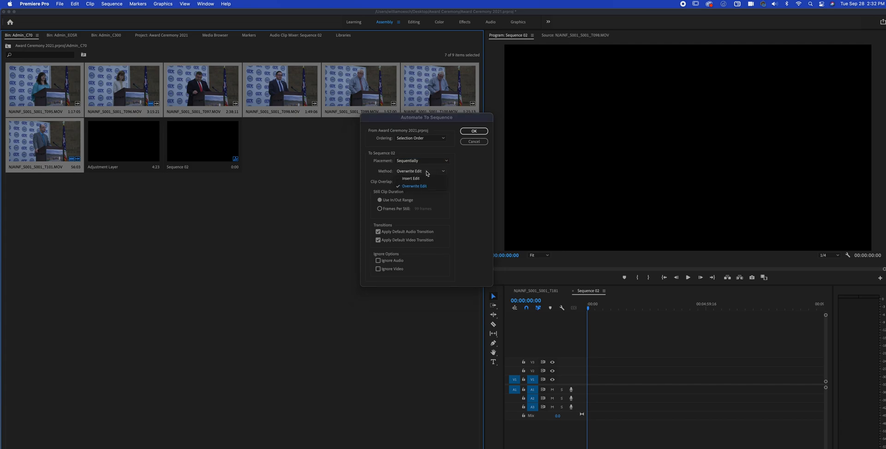
left_click(428, 172)
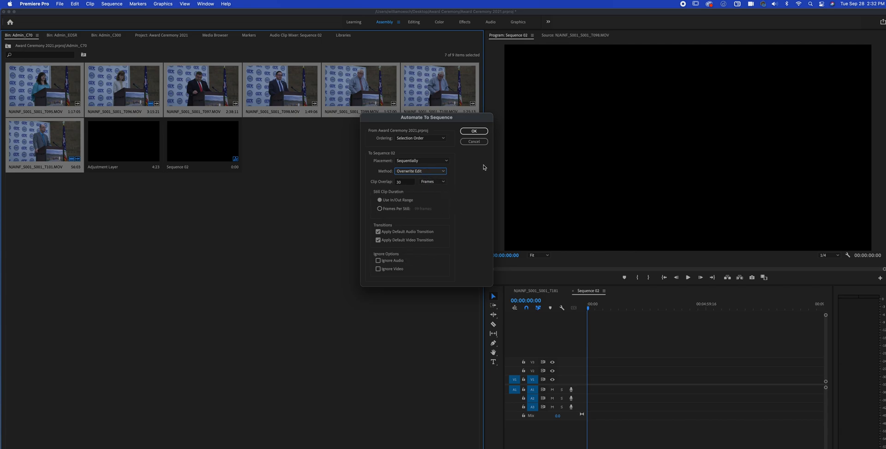
left_click(474, 132)
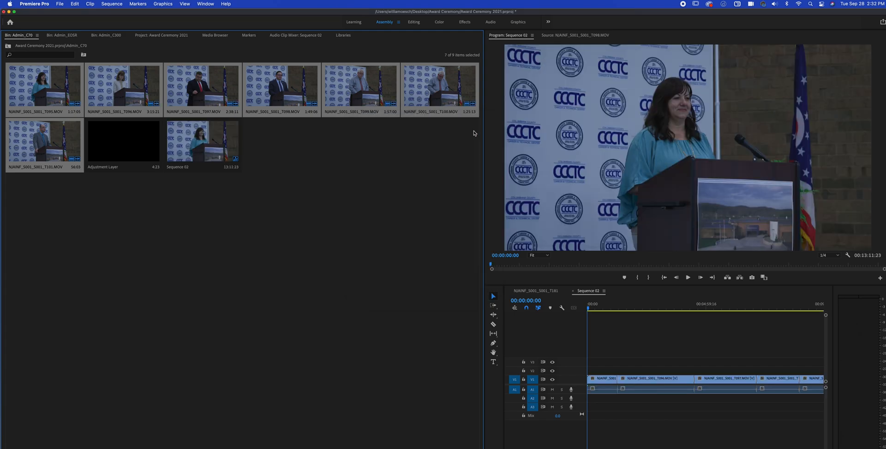
- Scrub Sequence 02 to about 00:04:46:08 and switch to the Editing workspace
left_click_drag(646, 448, 650, 448)
left_click_drag(595, 310, 695, 321)
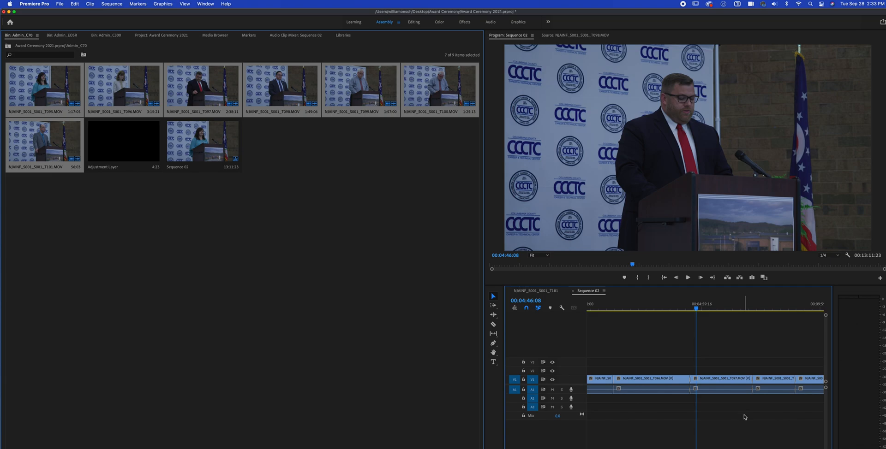
left_click(412, 22)
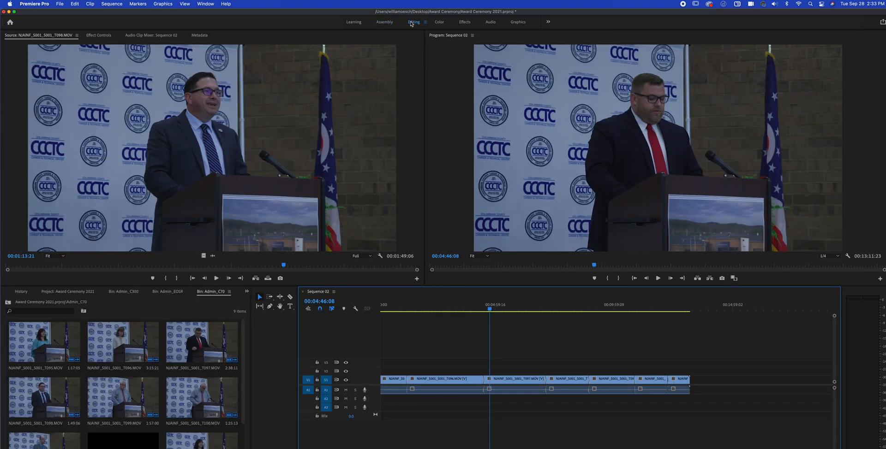
- Scrub the sequence playhead back to about 00:01:46:04 and activate the Razor tool
left_click_drag(490, 311, 454, 315)
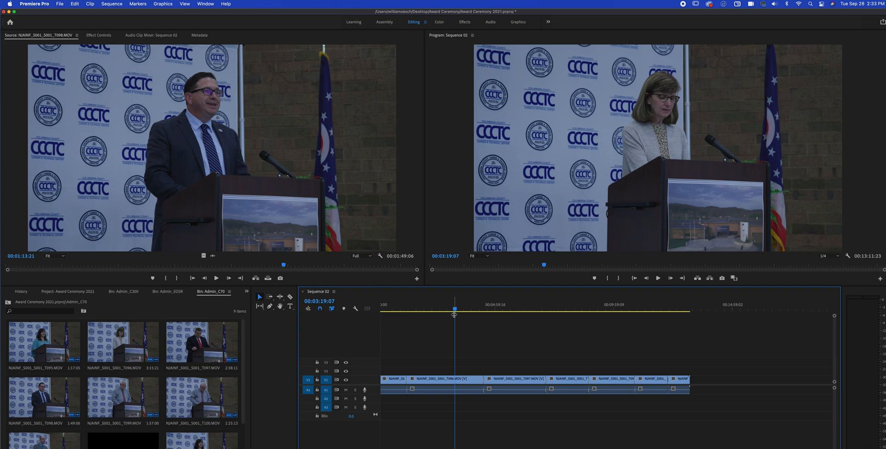
left_click_drag(454, 315, 414, 316)
key("c")
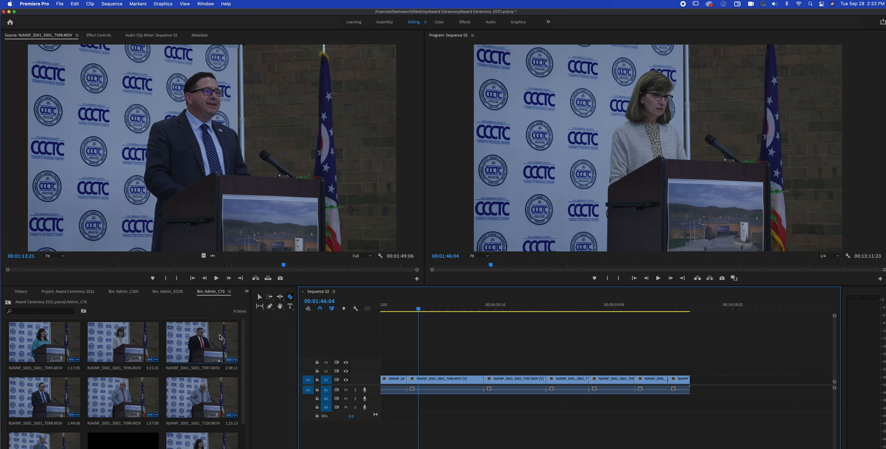
- Open clip T097 in the Source Monitor and mark its In point at 00:00:43:19 and Out point at 00:01:22:22
double_click(207, 351)
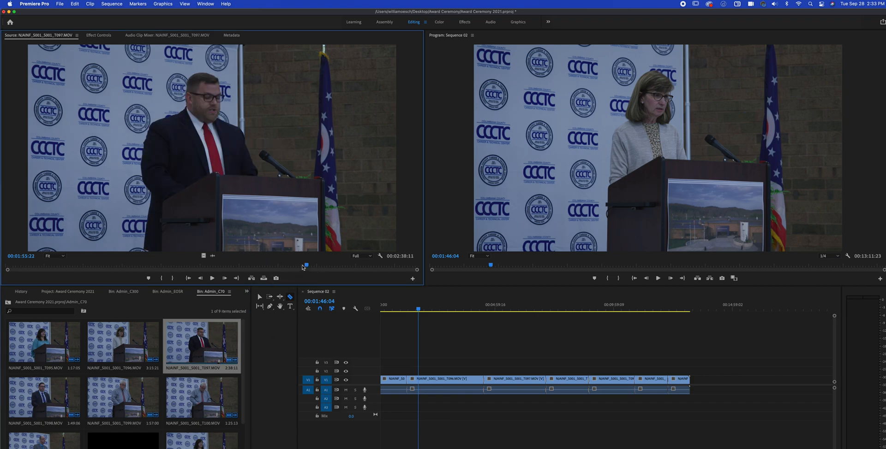
left_click_drag(307, 266, 119, 266)
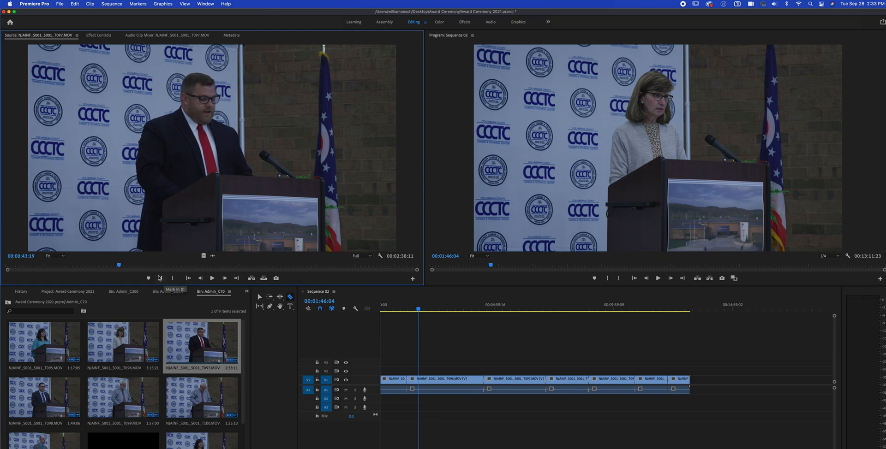
left_click(162, 279)
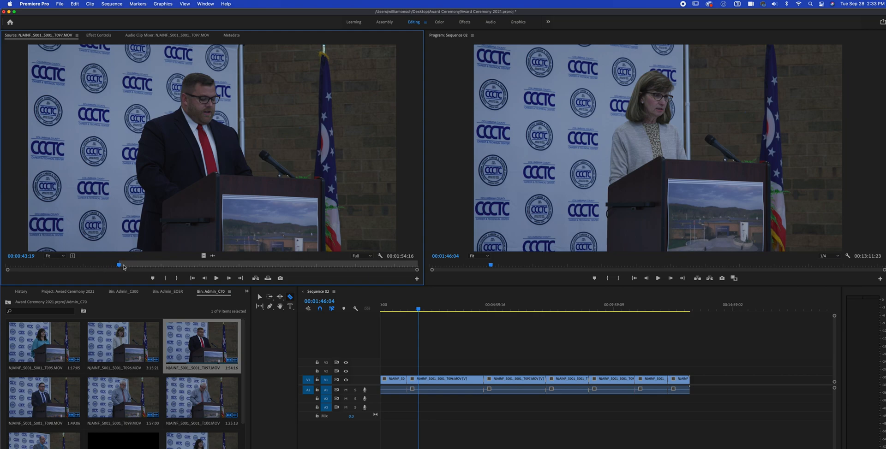
left_click_drag(120, 266, 221, 266)
left_click(177, 278)
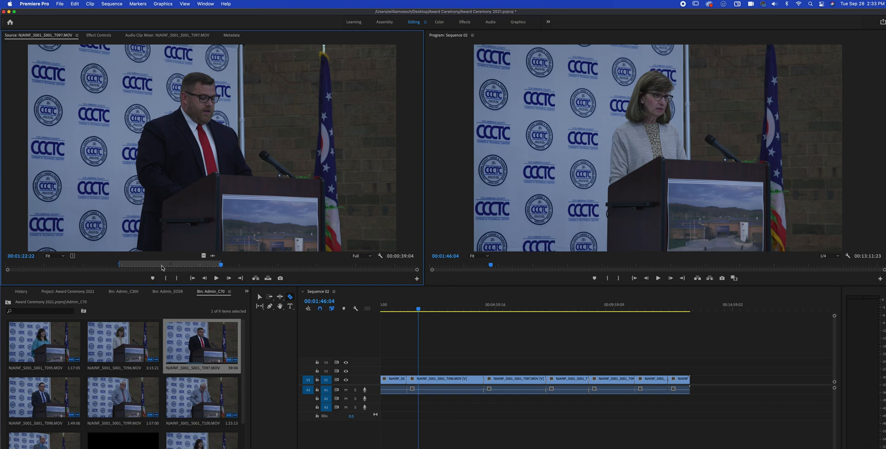
- Place the marked section of T097 on tracks V3 and A3 beyond the last clip and preview it at about 00:14:29:22
left_click_drag(316, 190, 717, 365)
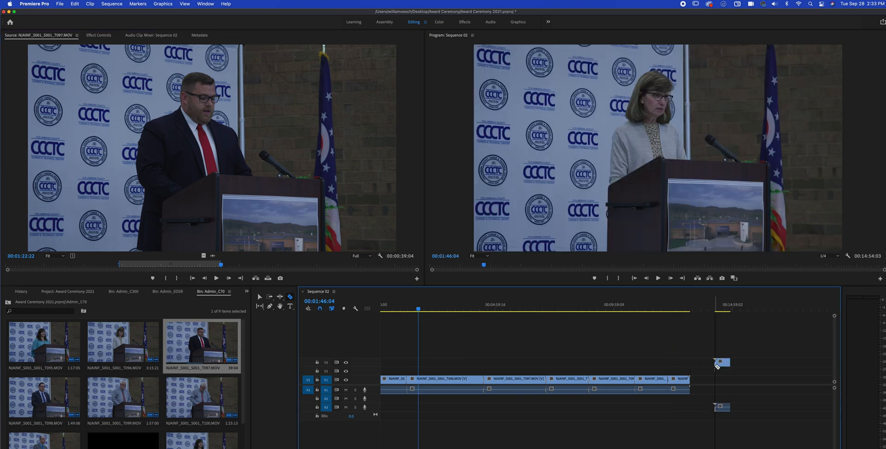
left_click(718, 307)
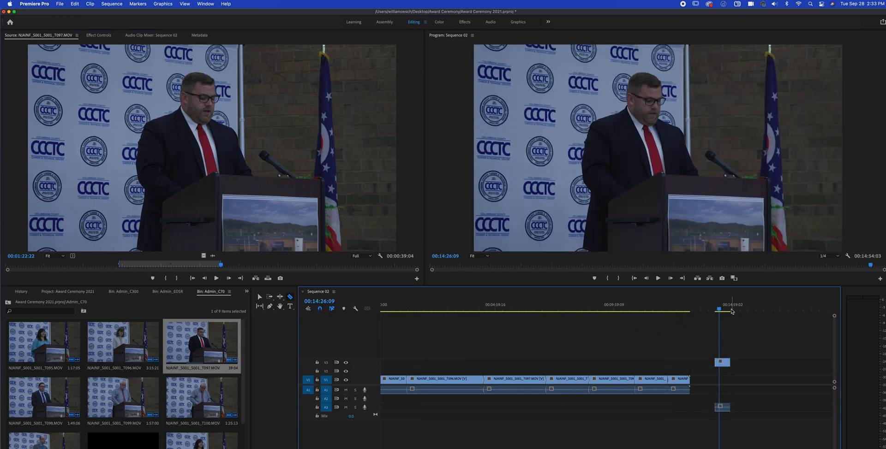
left_click(721, 309)
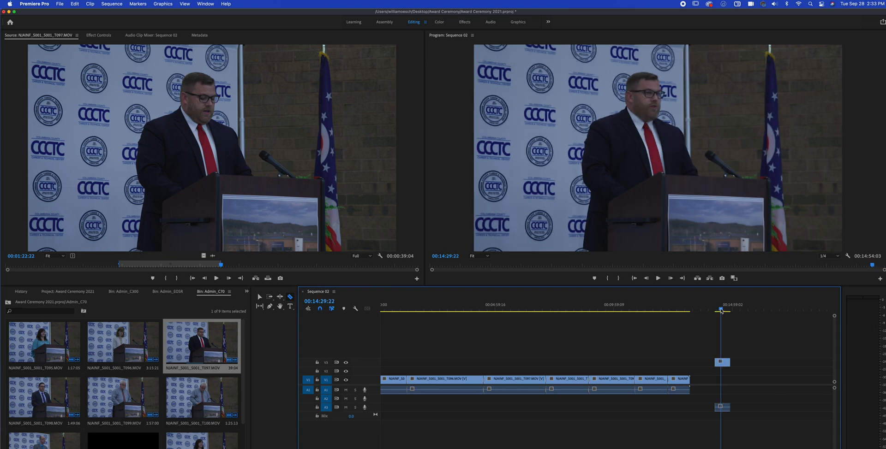